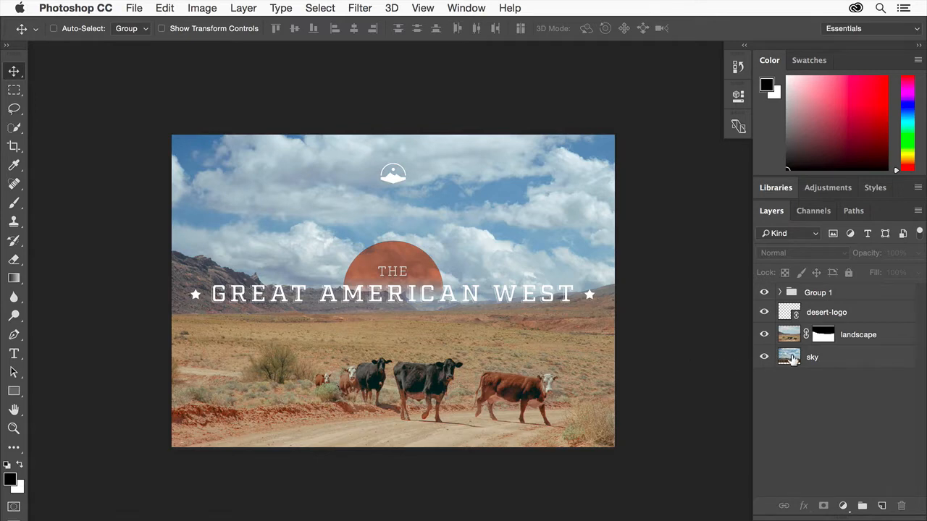
Examine the layers inside Group 1 of the finished design and close the document.
click(780, 293)
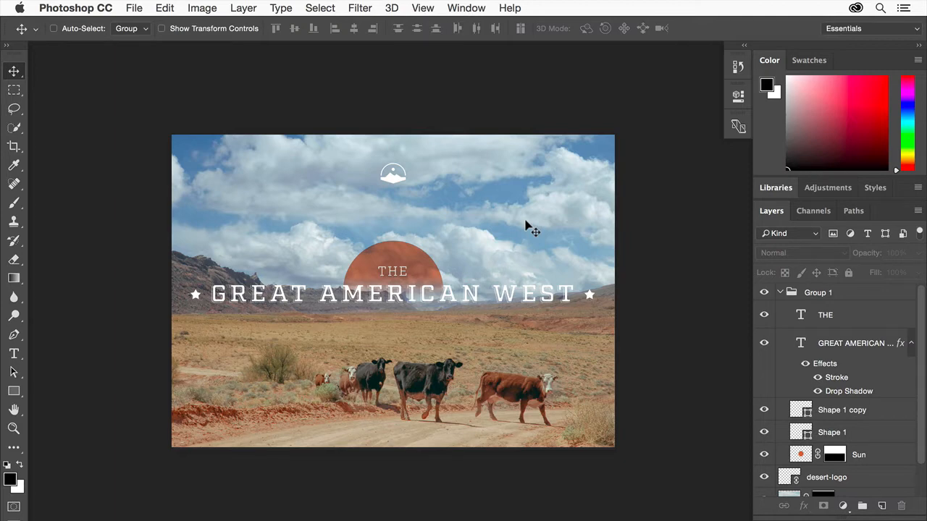
key(super+w)
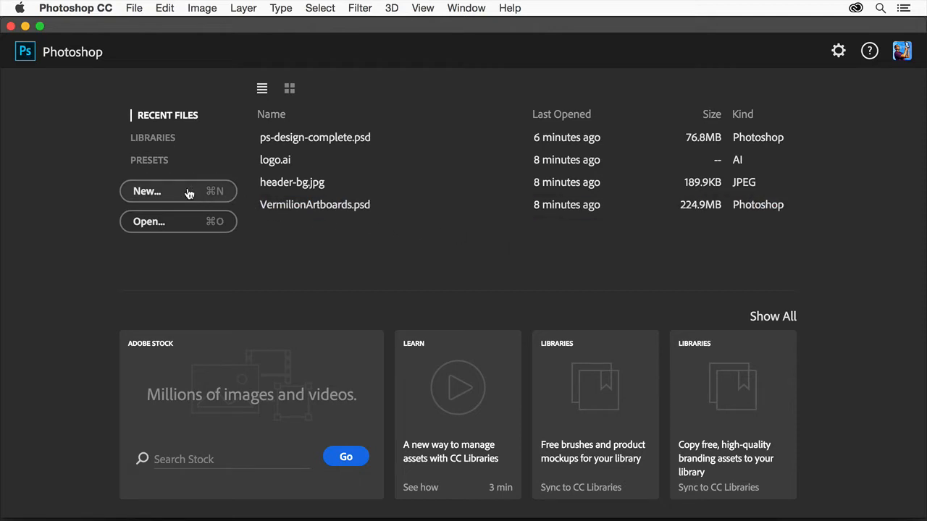
Open landscape.jpg from the graphic-design-basics folder.
click(180, 226)
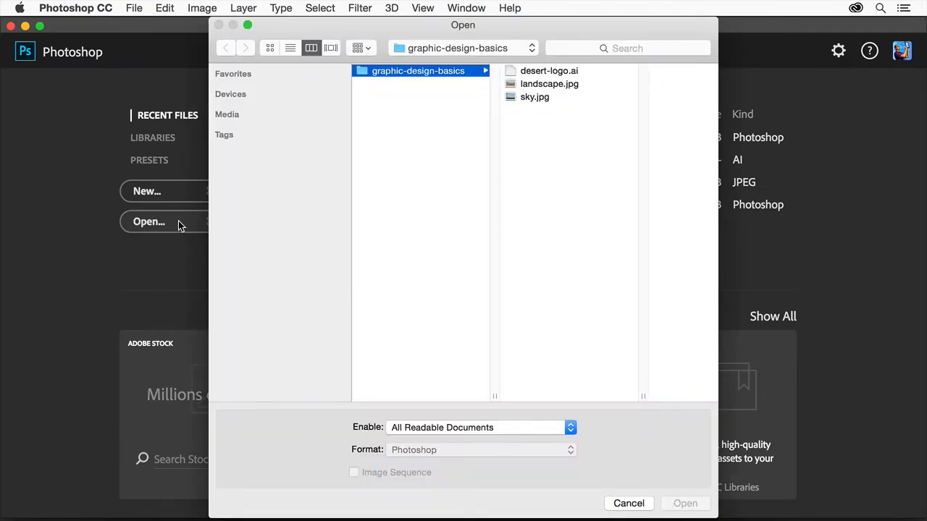
click(544, 86)
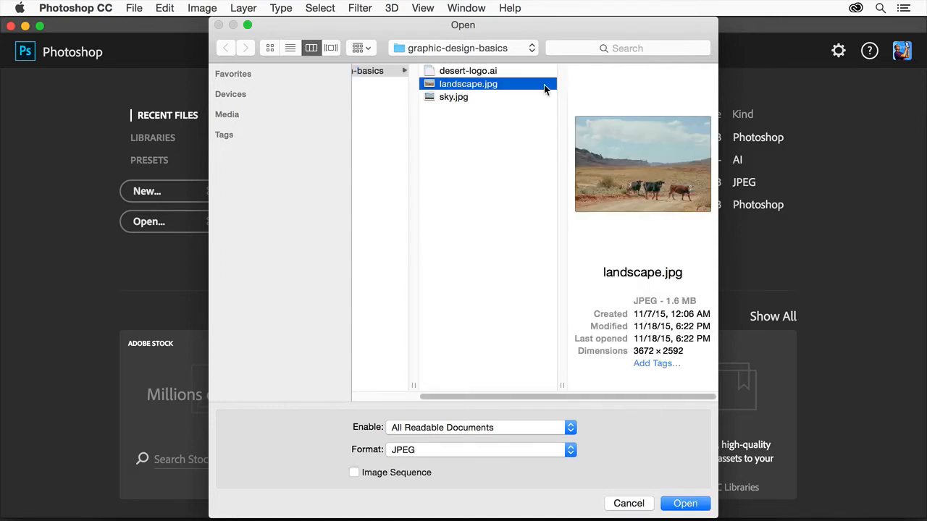
click(688, 505)
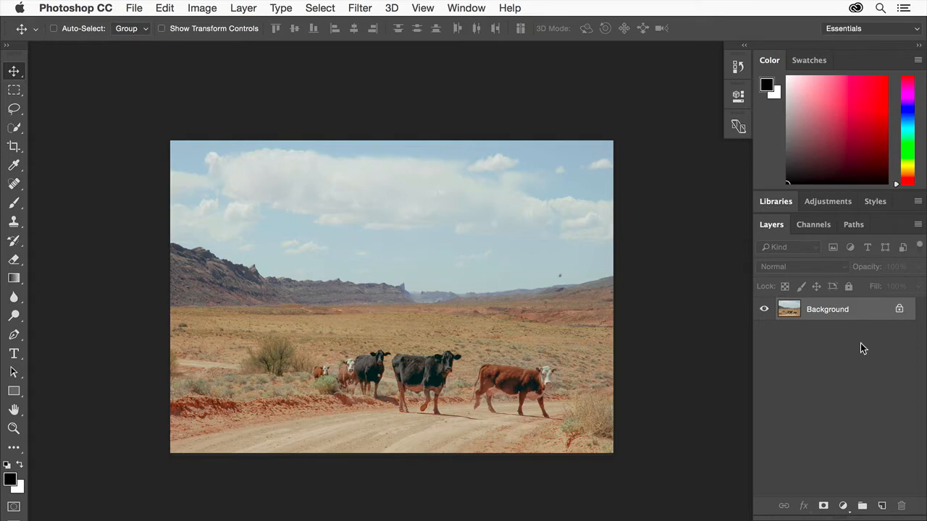
Add a new empty layer above the Background and name it sun.
click(883, 505)
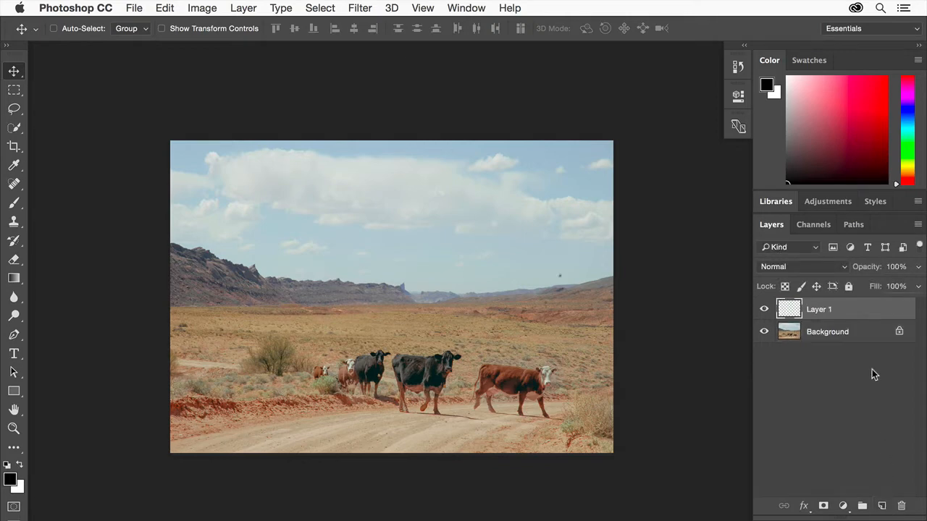
double_click(816, 309)
text(sun)
key(Return)
Make a circular selection in the sky above the horizon with the Elliptical Marquee tool.
click(15, 93)
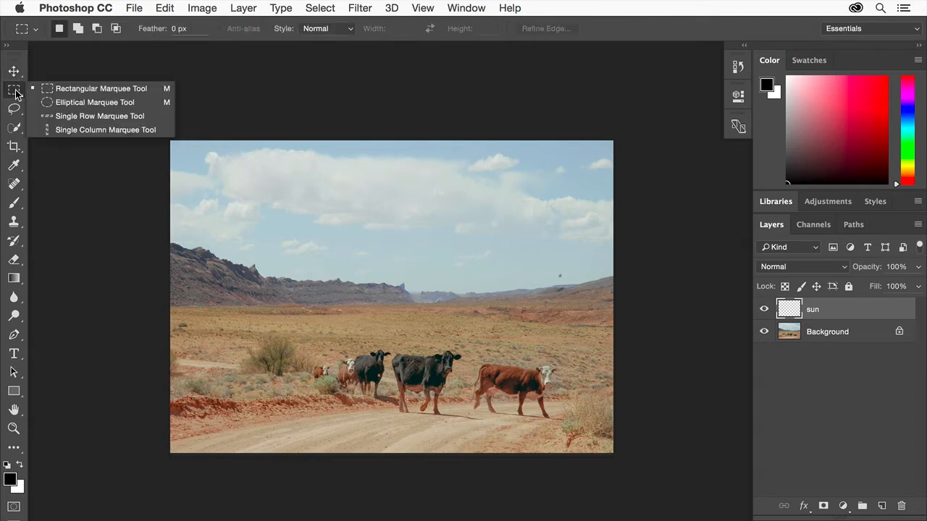
click(135, 104)
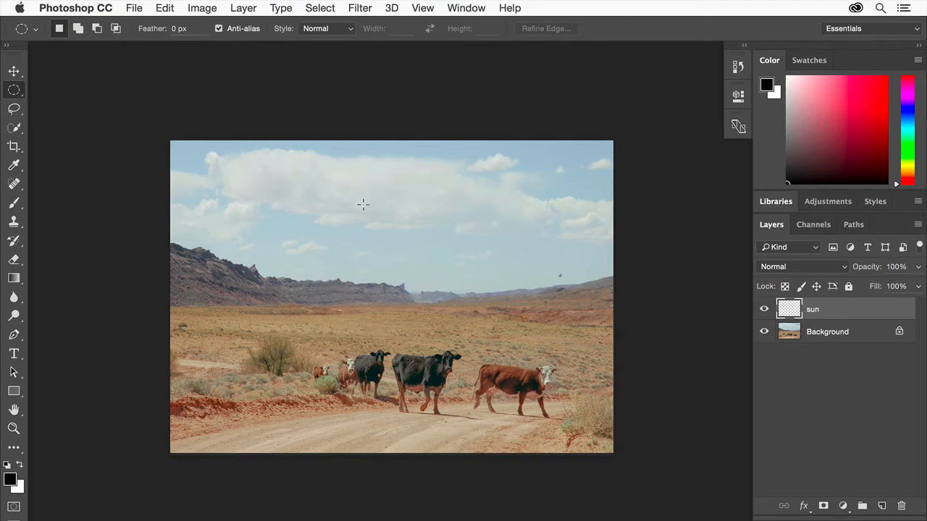
drag(363, 205, 457, 310)
Fill the circular selection on the sun layer with orange (#a86931), in Normal mode at 100% opacity.
click(170, 6)
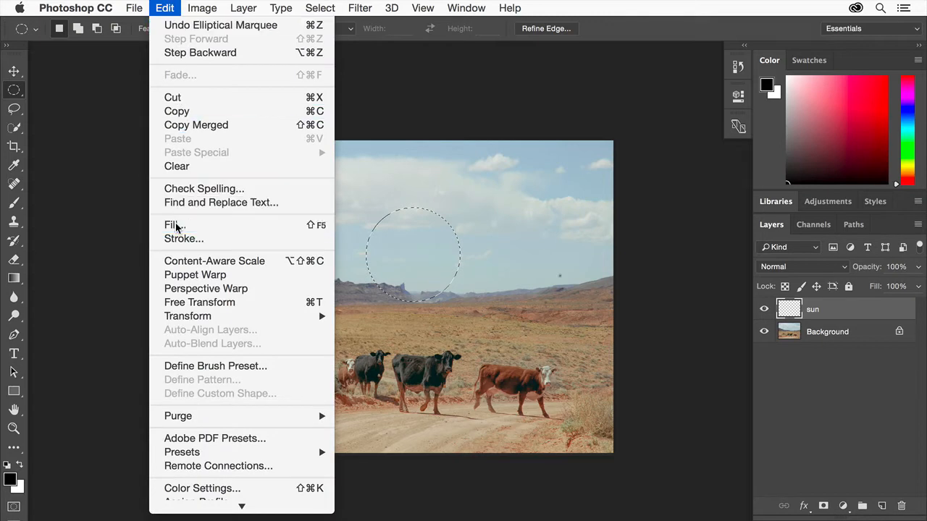
click(218, 222)
click(498, 182)
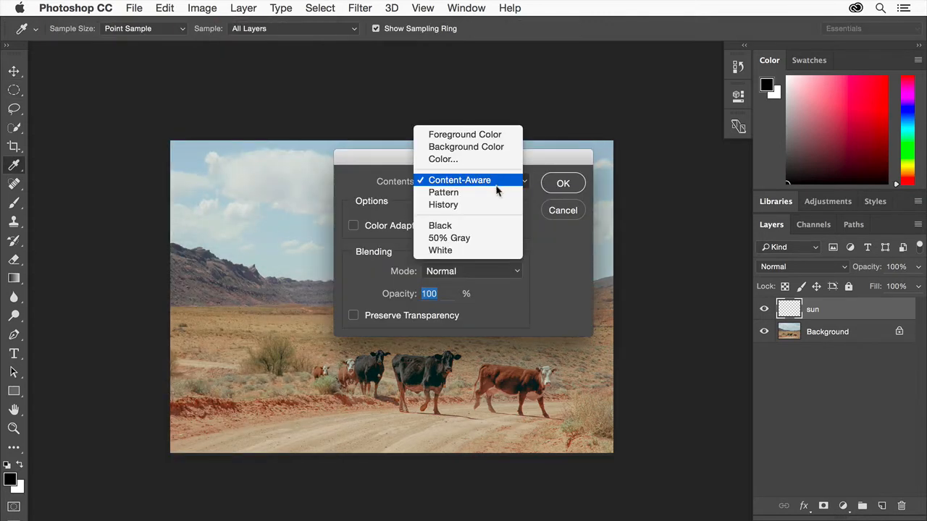
click(500, 162)
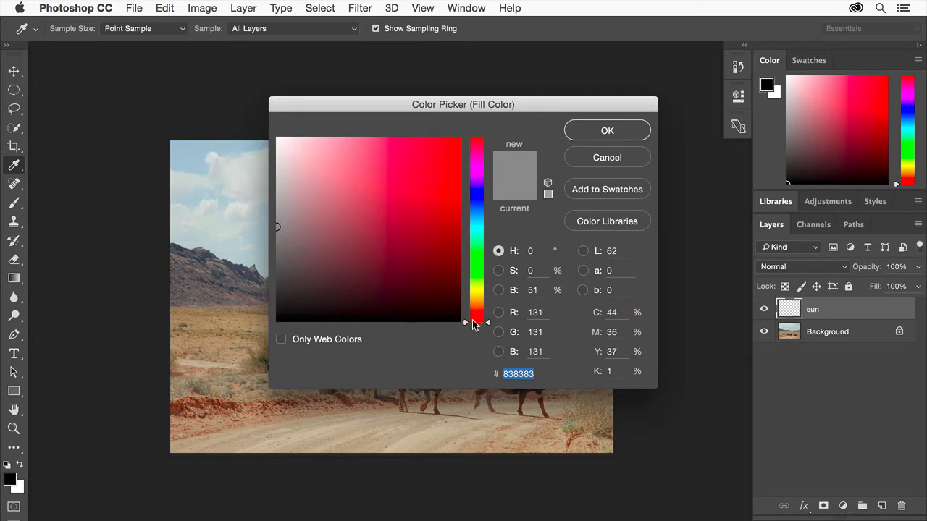
drag(472, 326, 479, 311)
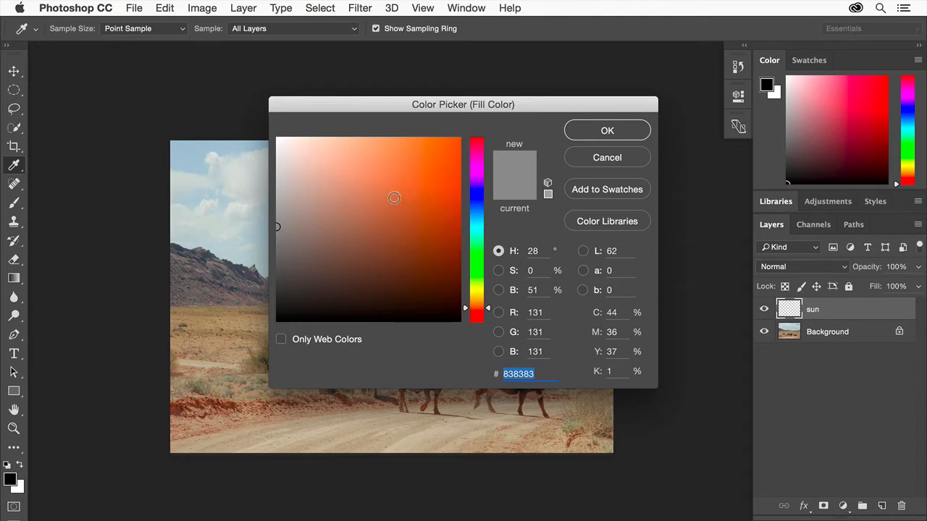
click(405, 198)
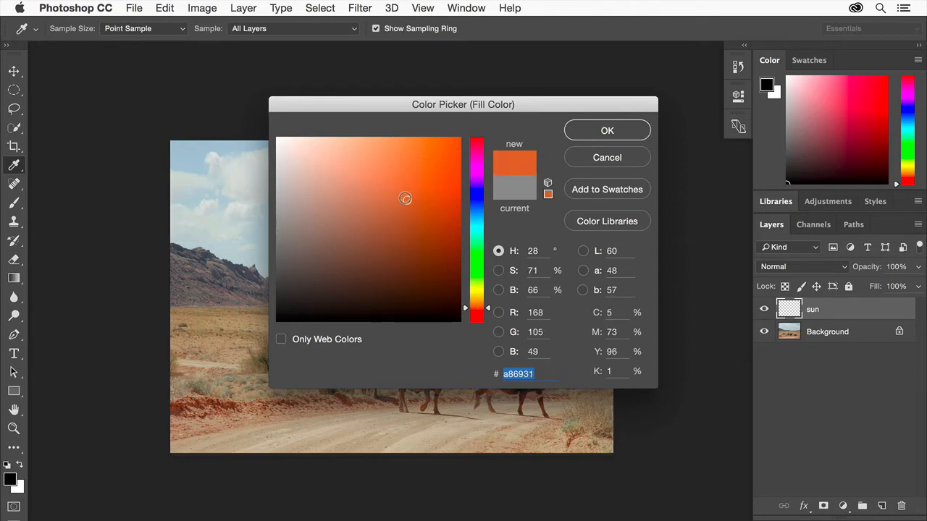
click(624, 136)
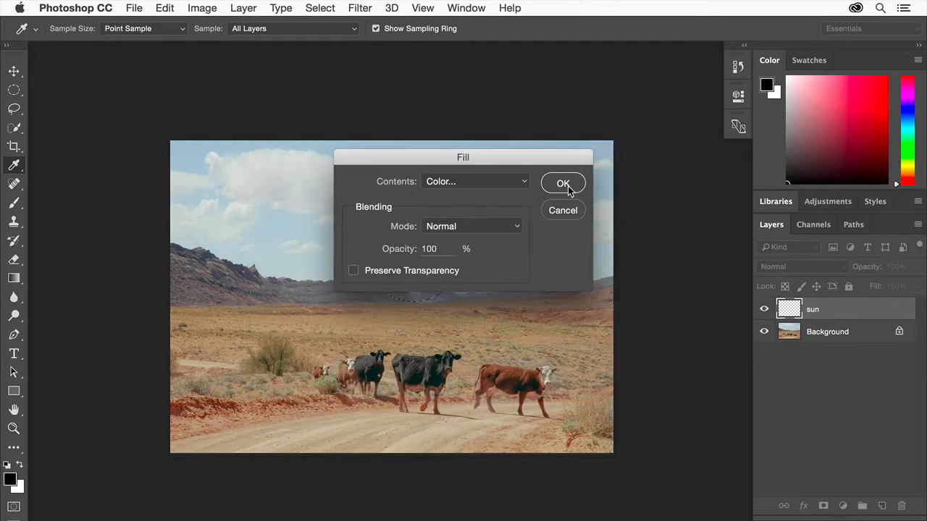
click(565, 186)
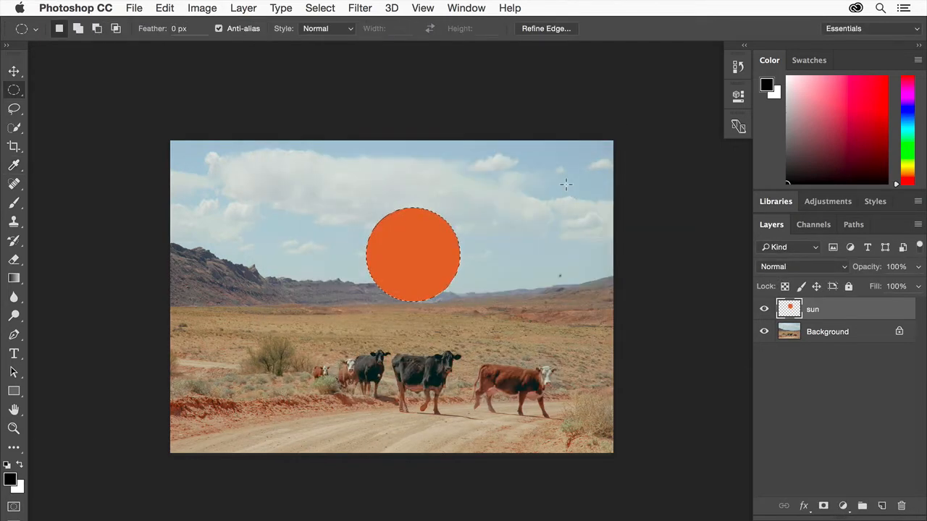
Deselect the circle and move the orange sun so it is centered horizontally over the horizon.
click(320, 8)
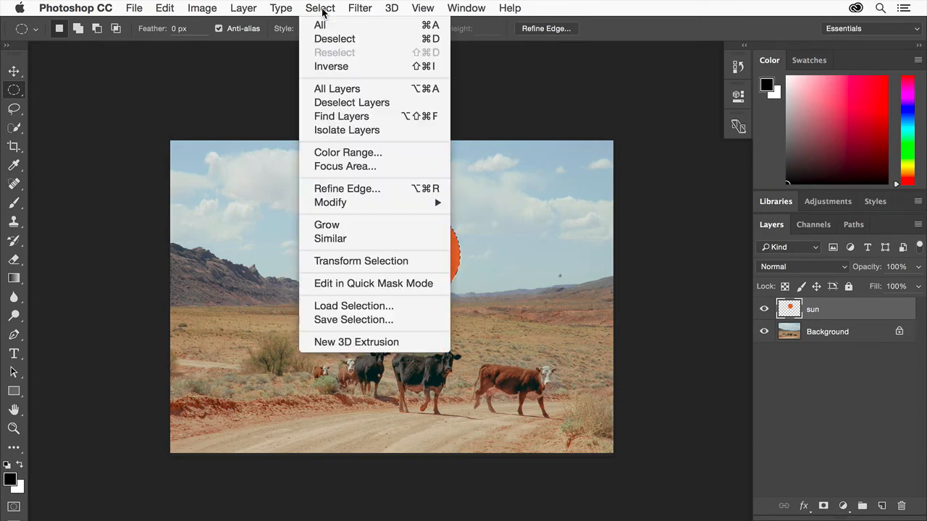
click(328, 38)
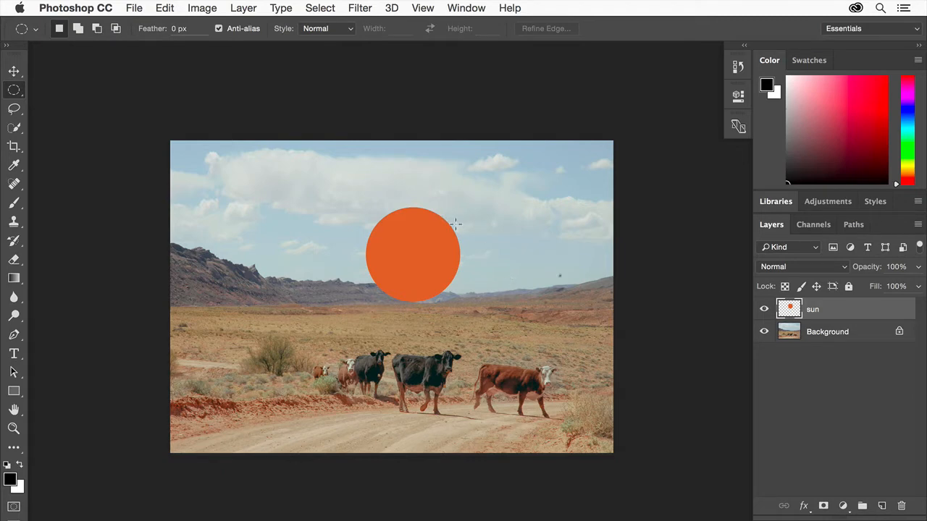
click(15, 71)
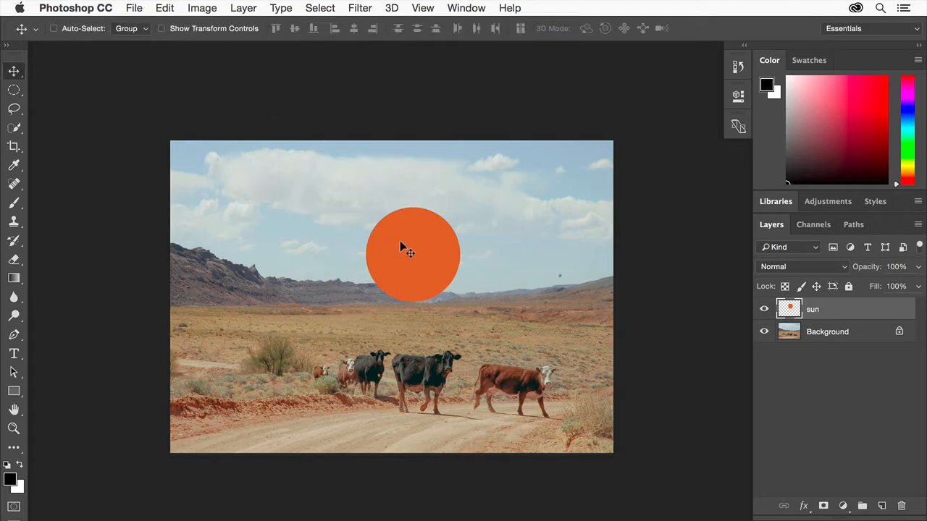
drag(400, 244, 381, 241)
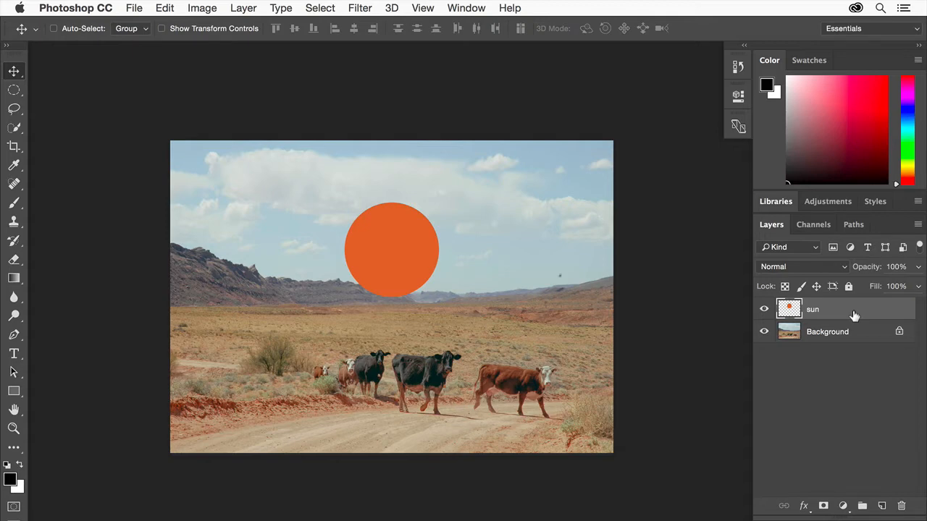
Set the sun layer's blend mode to Multiply and its opacity to 80%.
click(810, 266)
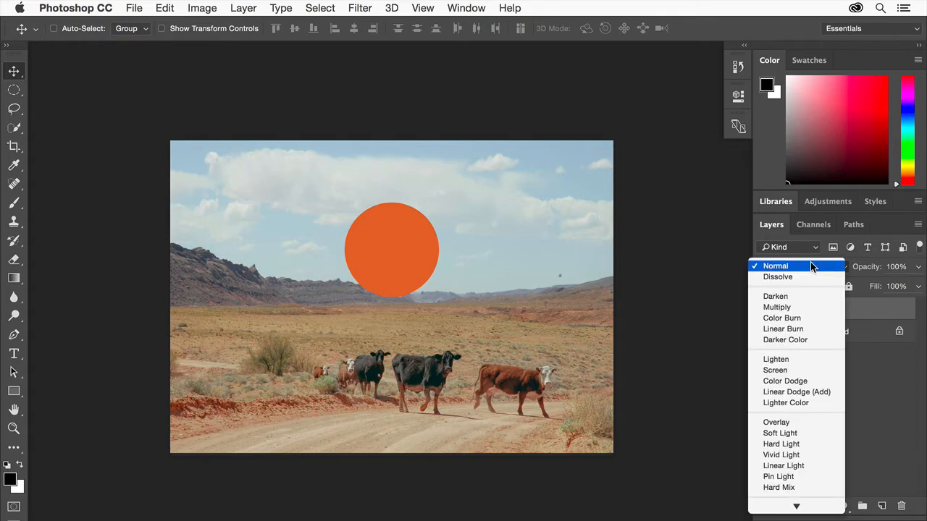
click(788, 307)
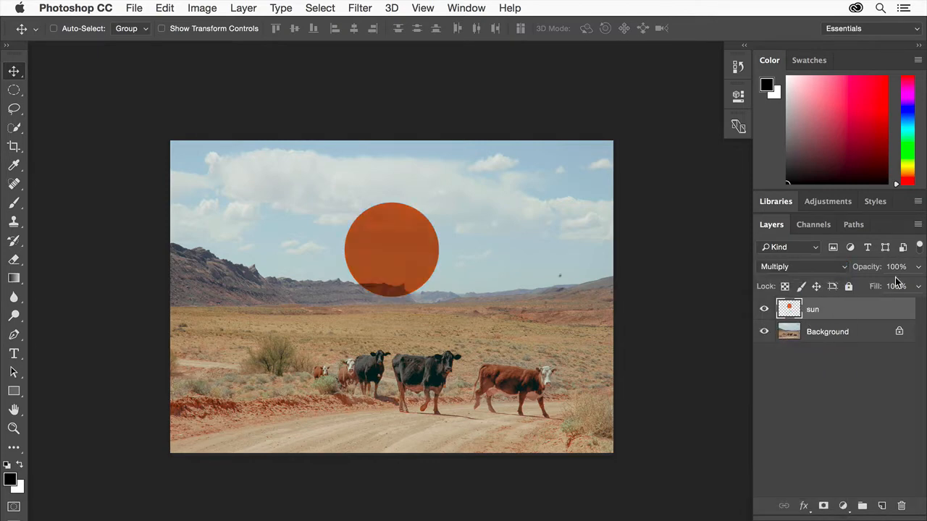
click(919, 266)
drag(914, 284, 904, 287)
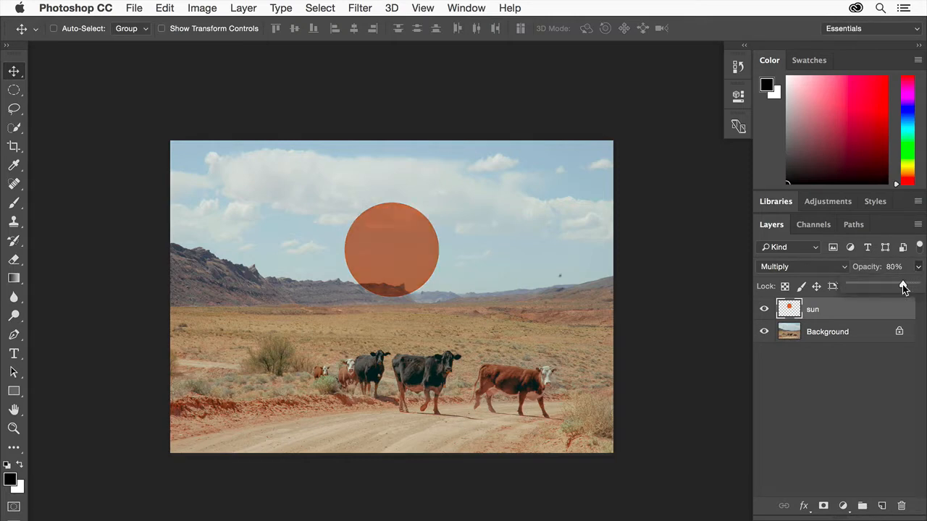
click(846, 368)
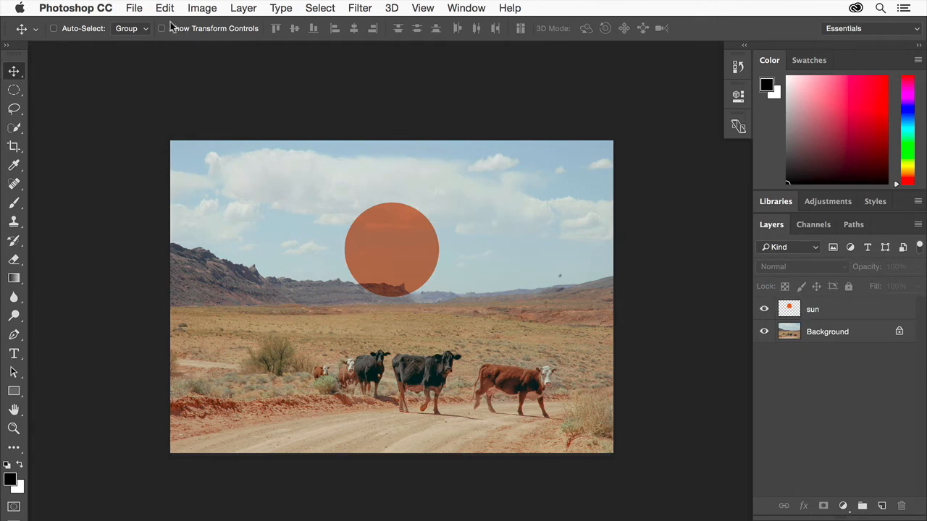
Open sky.jpg from the graphic-design-basics folder as a second document.
click(126, 6)
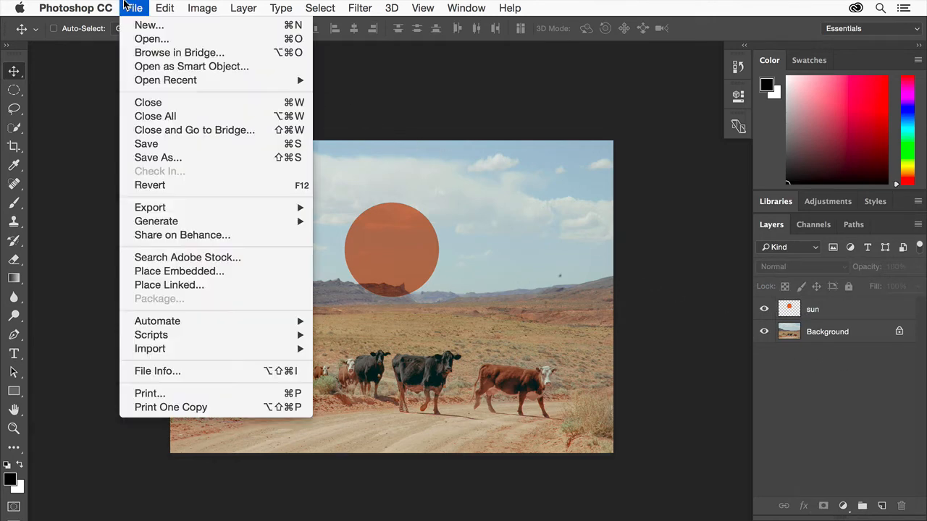
click(147, 39)
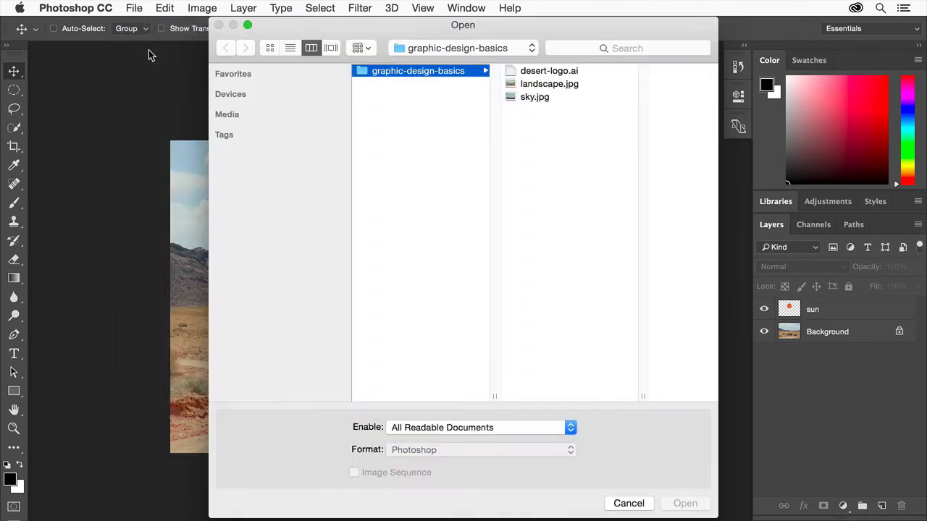
click(538, 98)
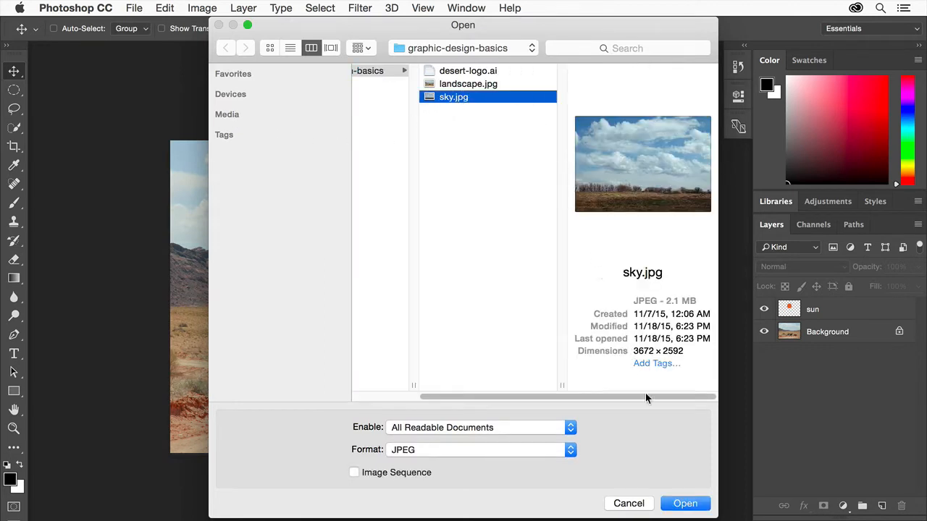
click(677, 503)
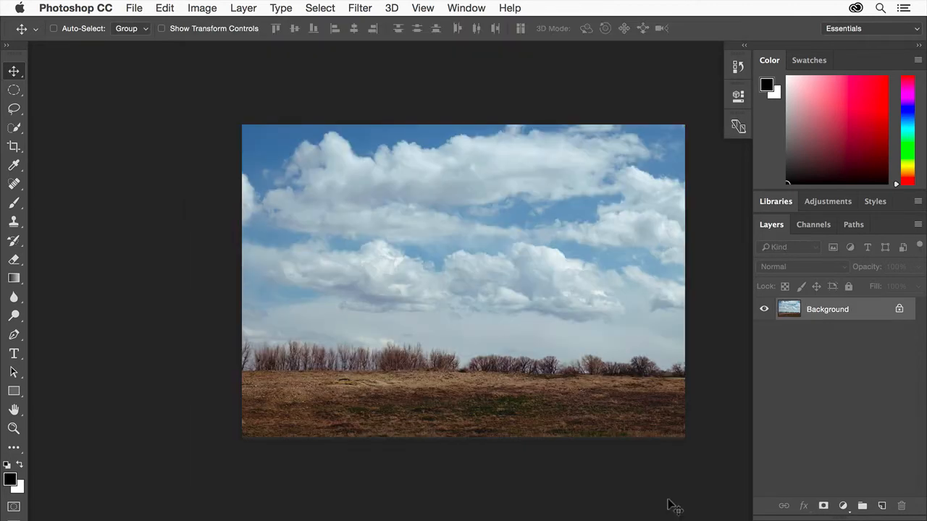
Tile all open documents vertically to show landscape.jpg and sky.jpg side by side.
click(471, 10)
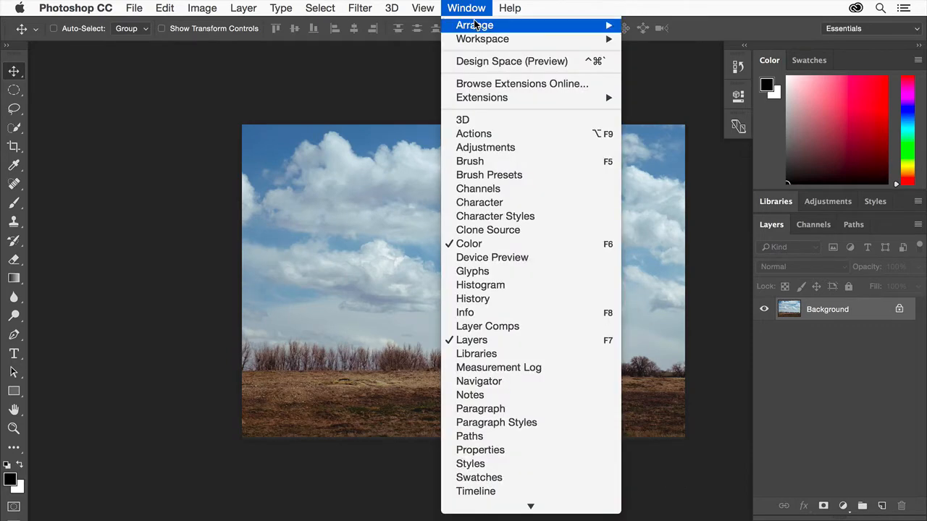
mouse_move(476, 26)
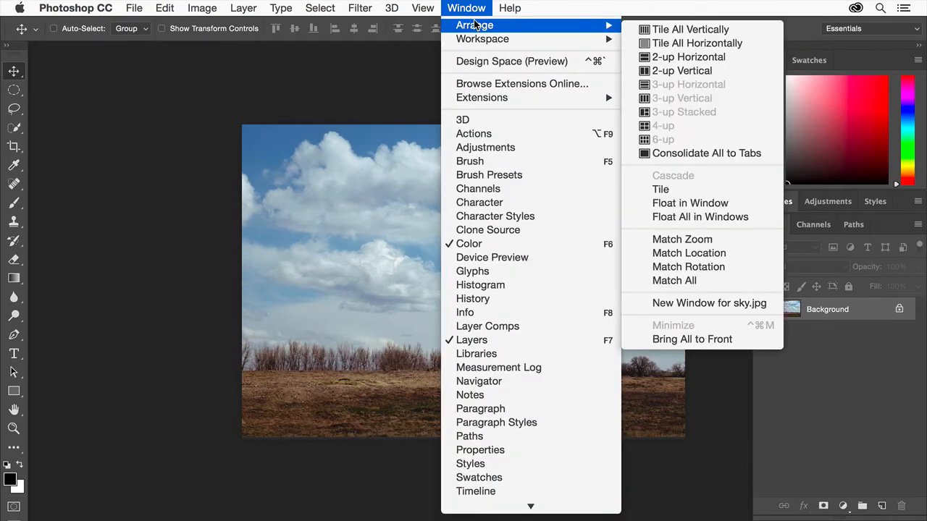
click(665, 32)
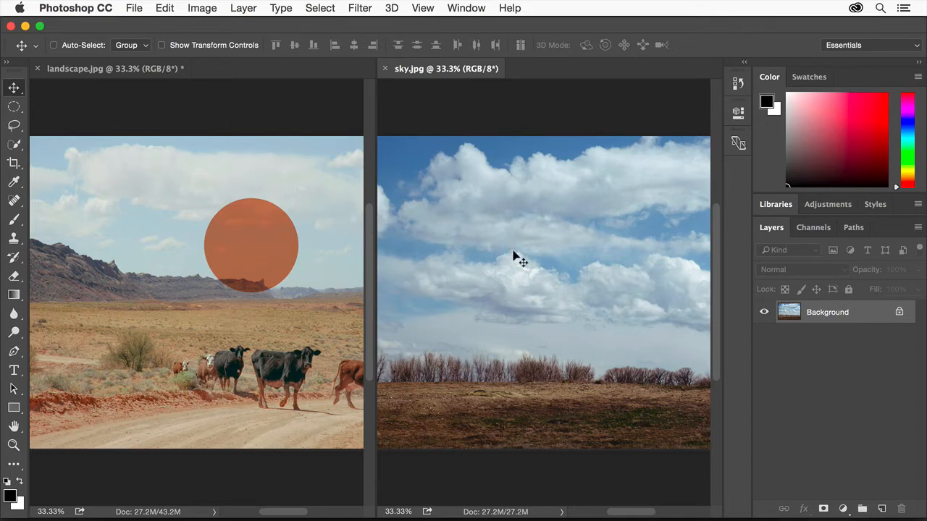
Copy the sky image into landscape.jpg, aligned to cover the whole canvas, and return to the full-screen view.
drag(405, 210, 161, 224)
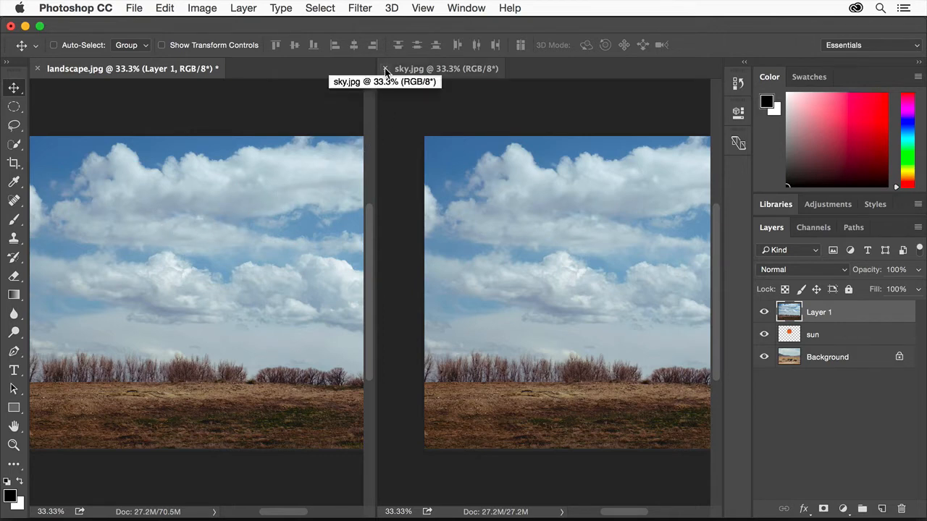
key(f)
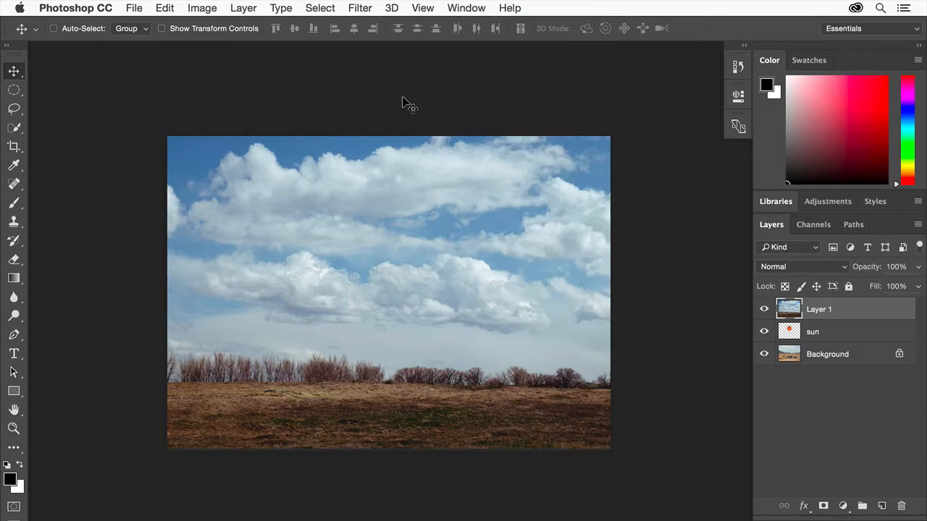
Rename the copied image layer as sky and move it below the sun layer.
double_click(818, 309)
text(sky)
key(Return)
drag(838, 309, 837, 339)
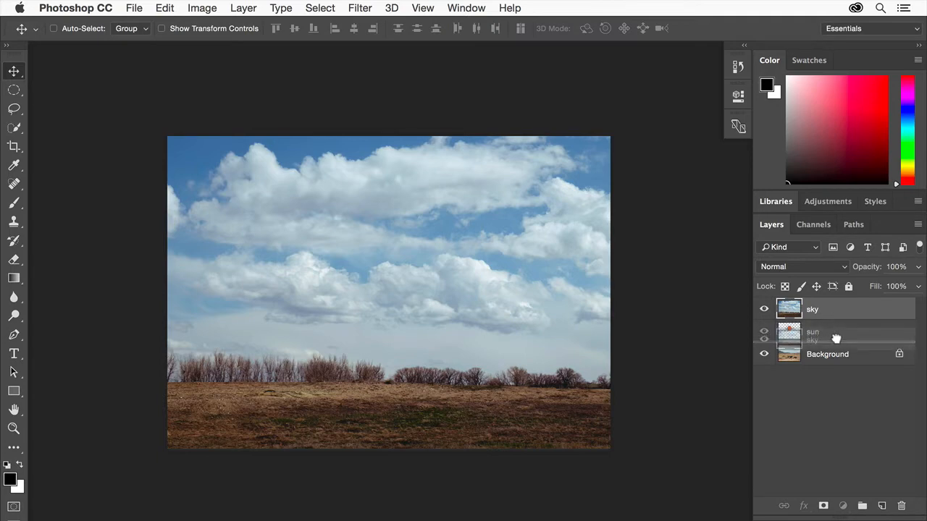
drag(836, 339, 836, 339)
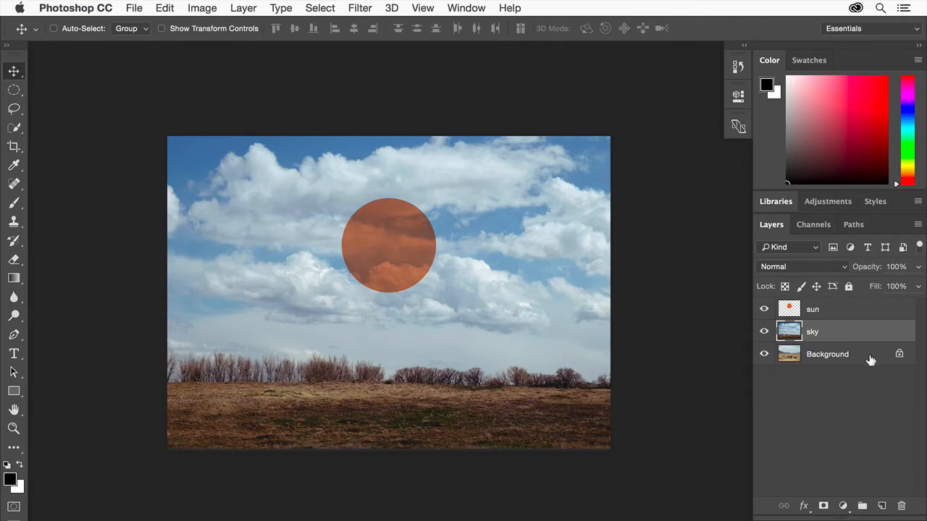
Convert the Background into a regular layer named landscape and move the sky layer beneath it.
double_click(827, 353)
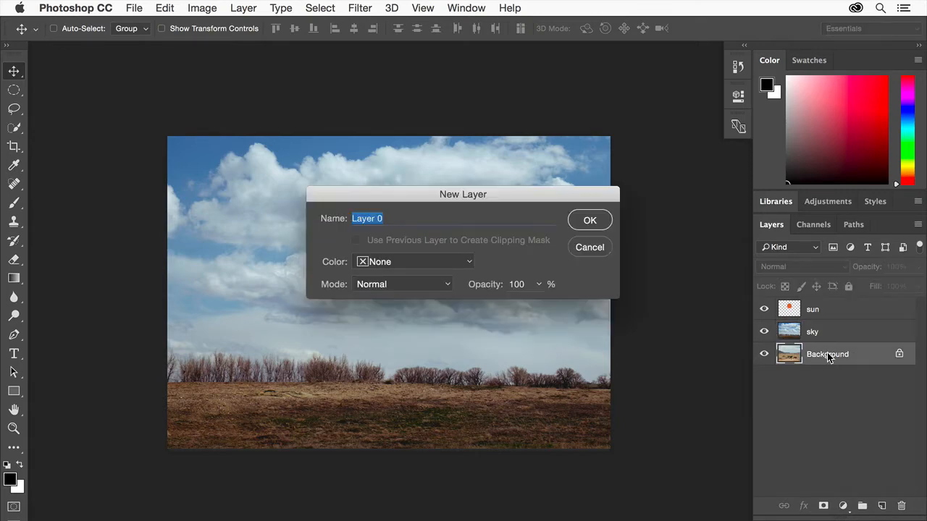
text(landscape)
click(598, 220)
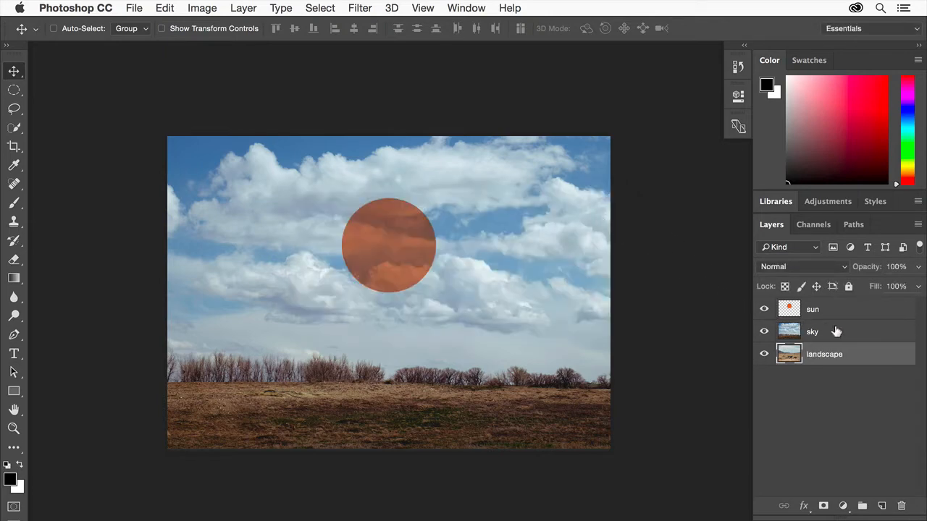
drag(838, 330, 835, 362)
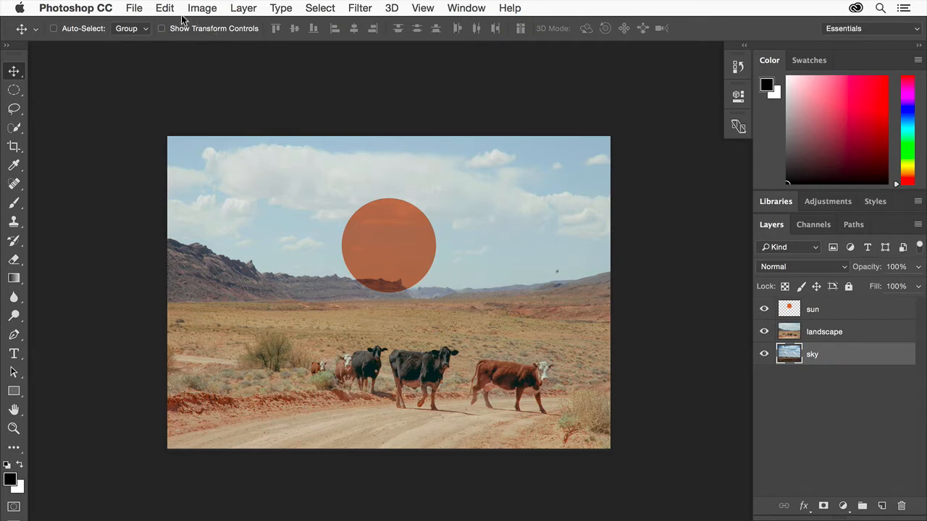
Save the document as Design.psd in the graphic-design-basics folder, in Photoshop format with layers and Maximize Compatibility.
click(136, 8)
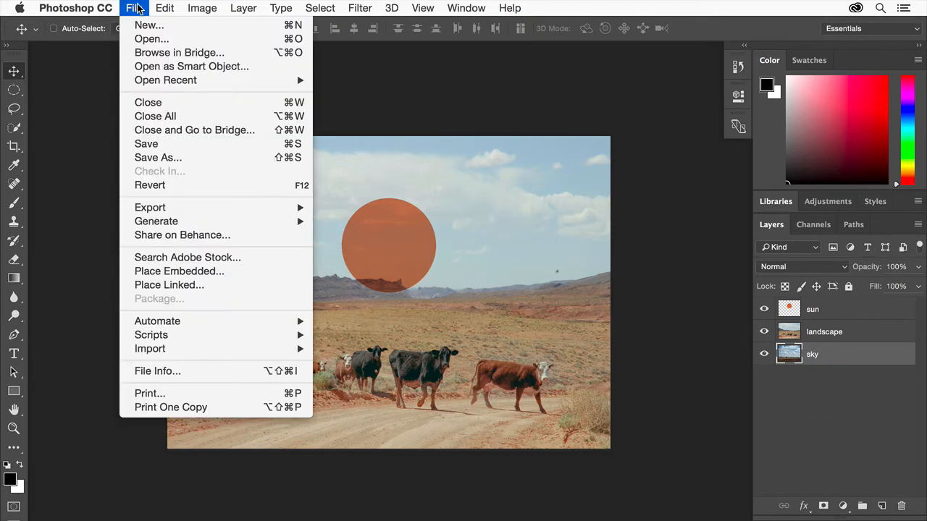
click(144, 156)
text(Design)
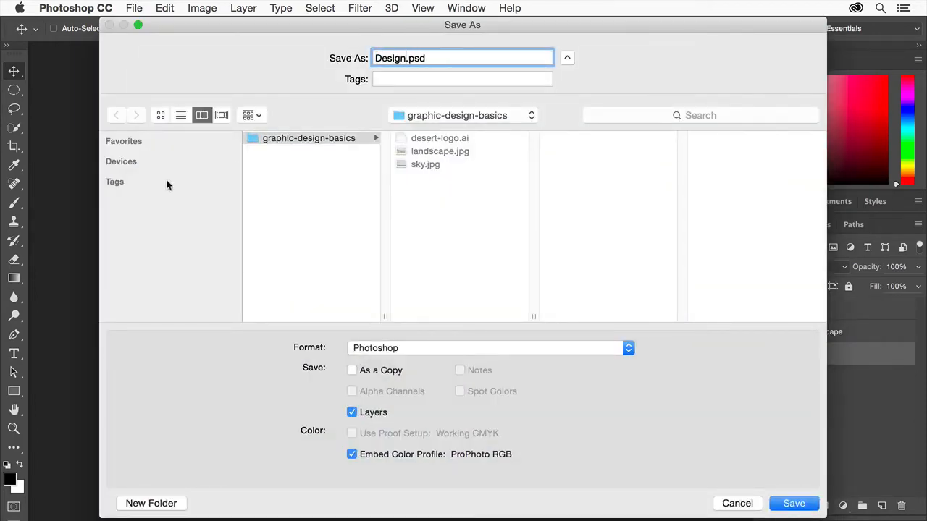
click(437, 354)
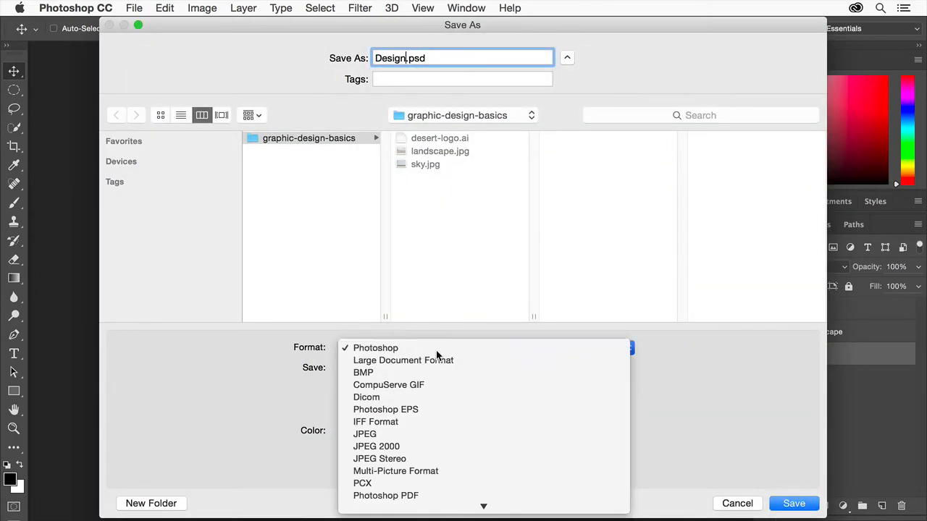
click(436, 350)
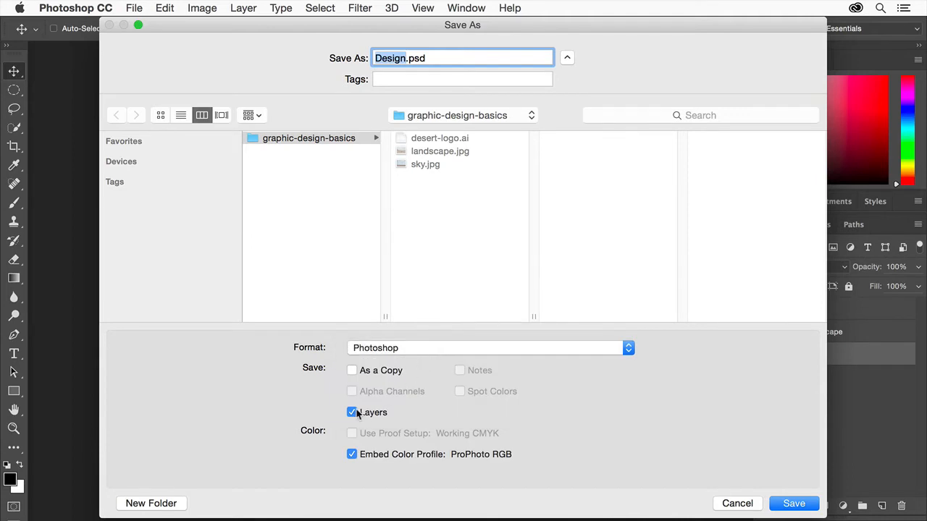
click(803, 504)
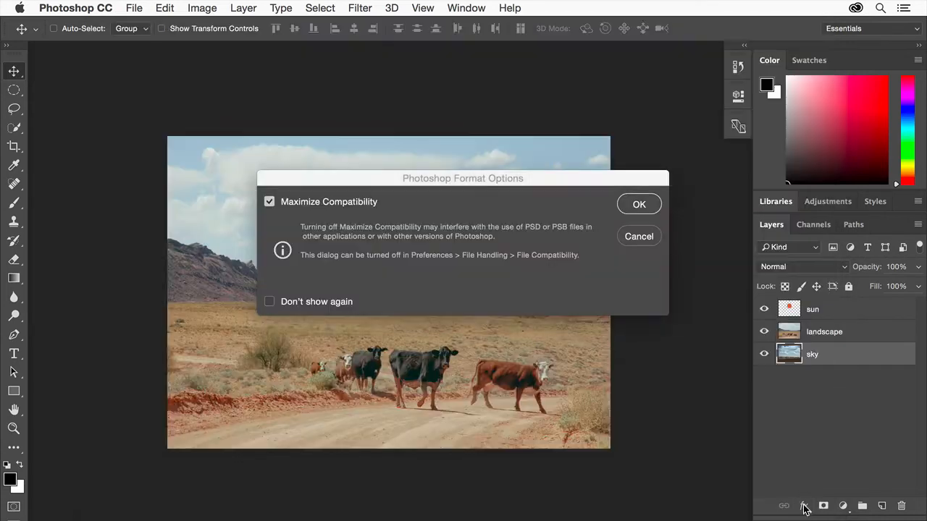
click(640, 203)
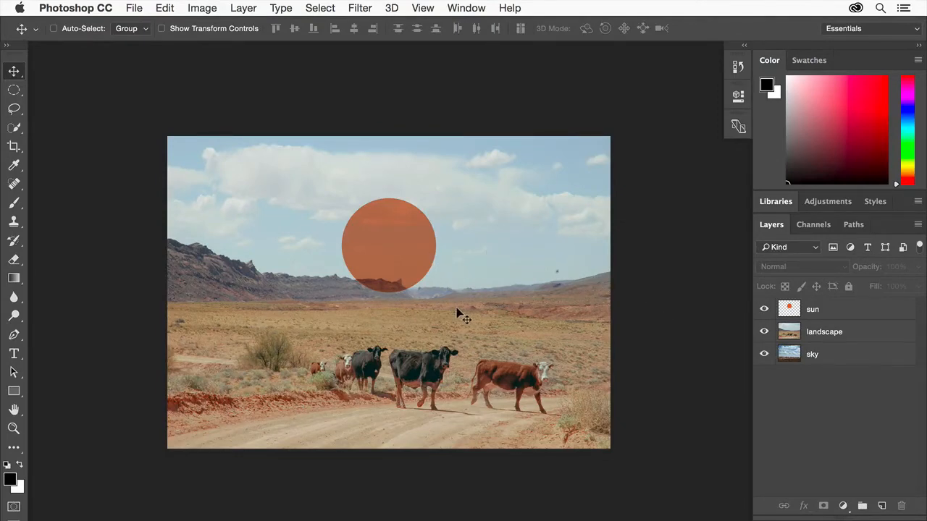
Hide the sun layer, and briefly hide the landscape layer to check the sky beneath it.
click(763, 309)
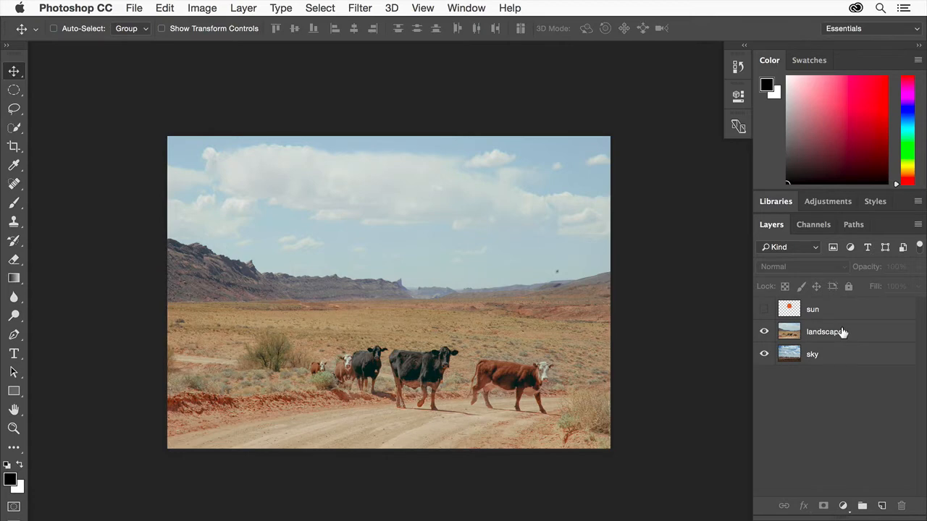
click(764, 331)
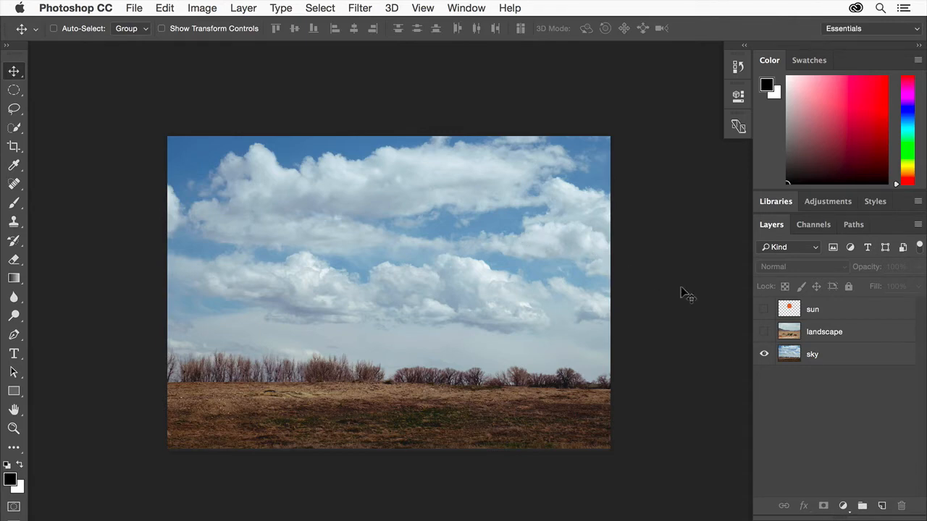
click(763, 331)
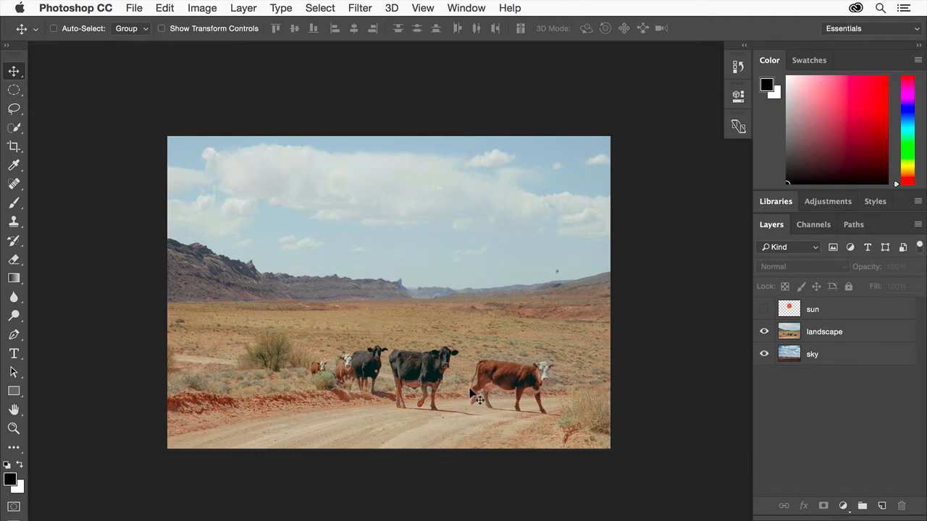
Select the mountains and ground on the landscape layer with Quick Selection and mask out its original sky.
click(853, 331)
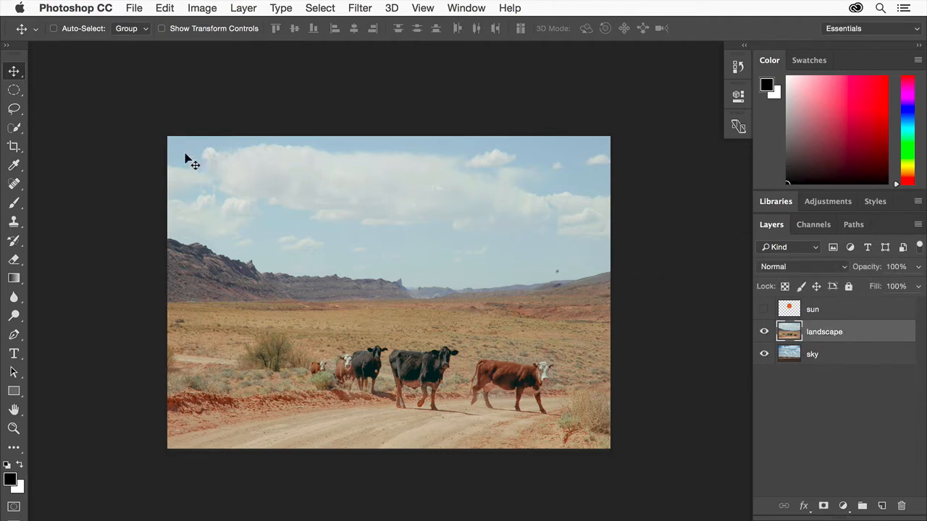
click(16, 129)
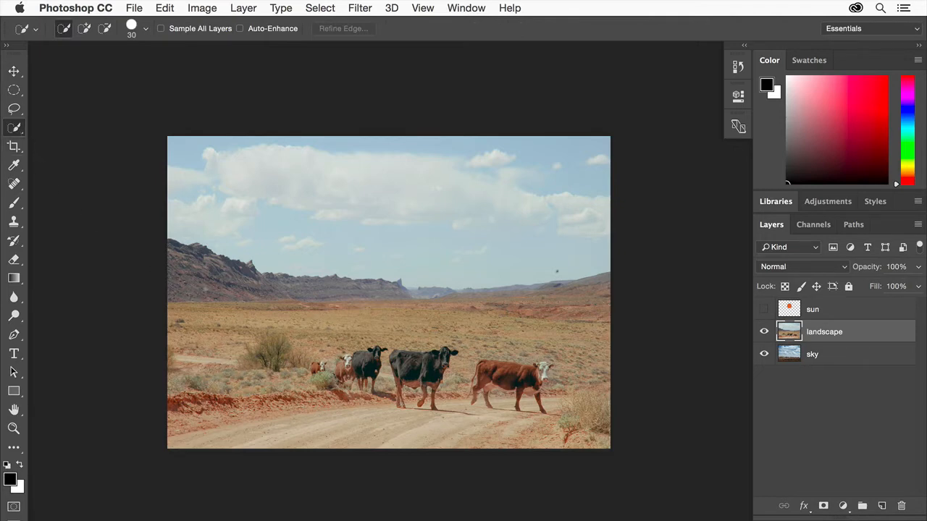
mouse_move(205, 290)
mouse_down()
mouse_move(297, 293)
mouse_move(433, 318)
mouse_move(594, 284)
mouse_up()
mouse_move(585, 329)
mouse_down()
mouse_move(554, 416)
mouse_move(246, 413)
mouse_up()
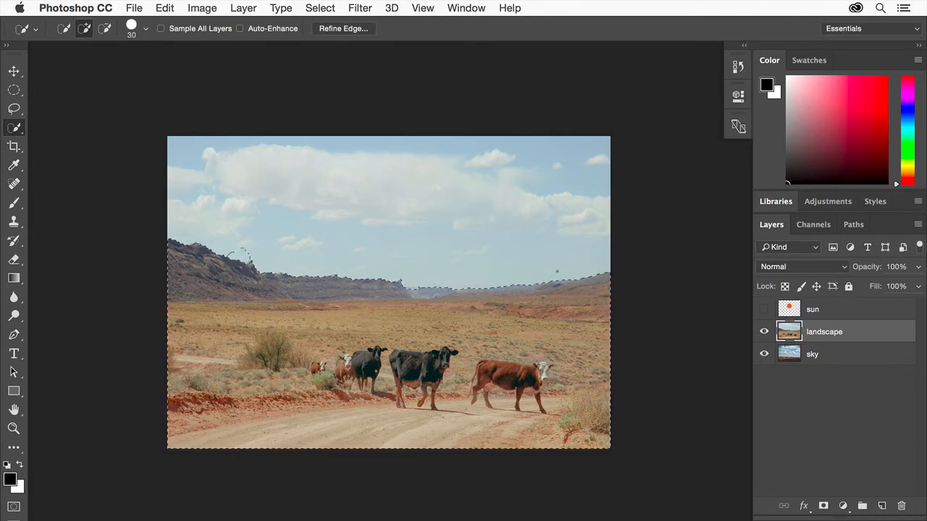
key(alt)
click(824, 505)
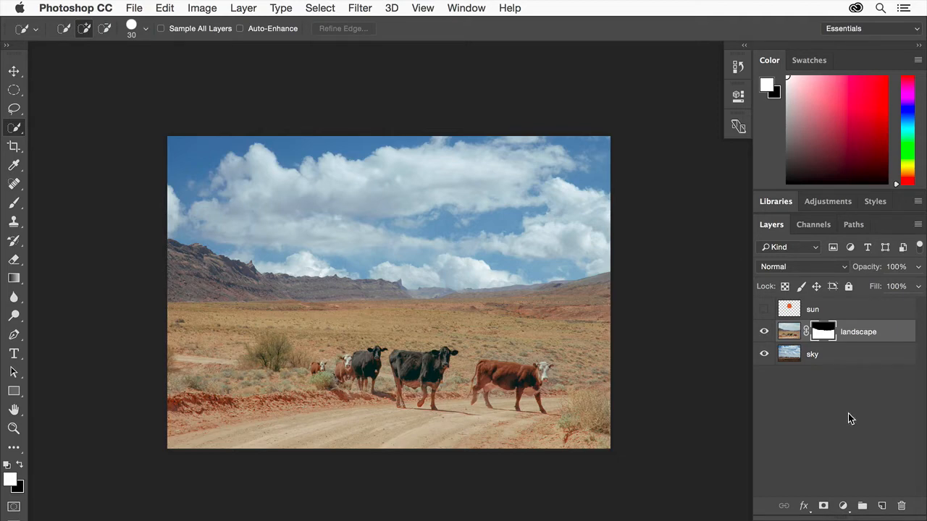
Move the sky layer's image slightly upward so more clouds sit above the mountain horizon.
click(844, 355)
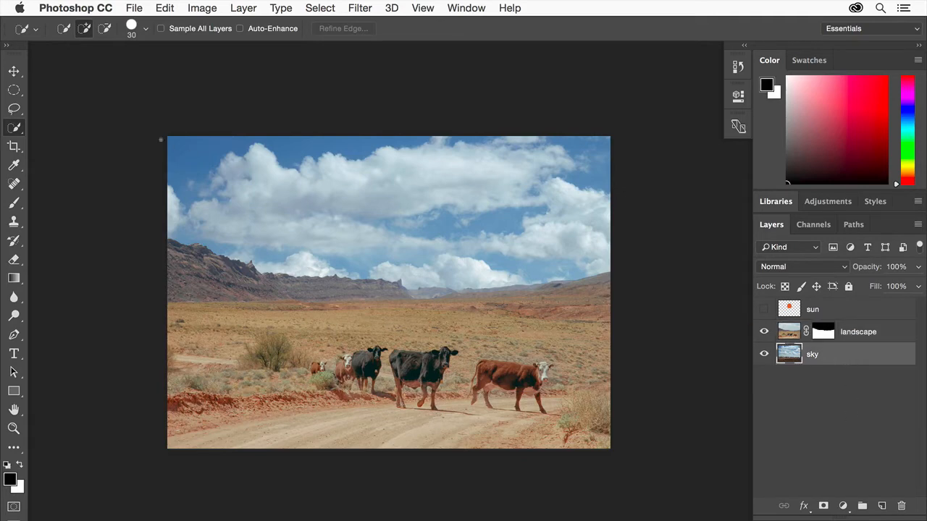
click(14, 71)
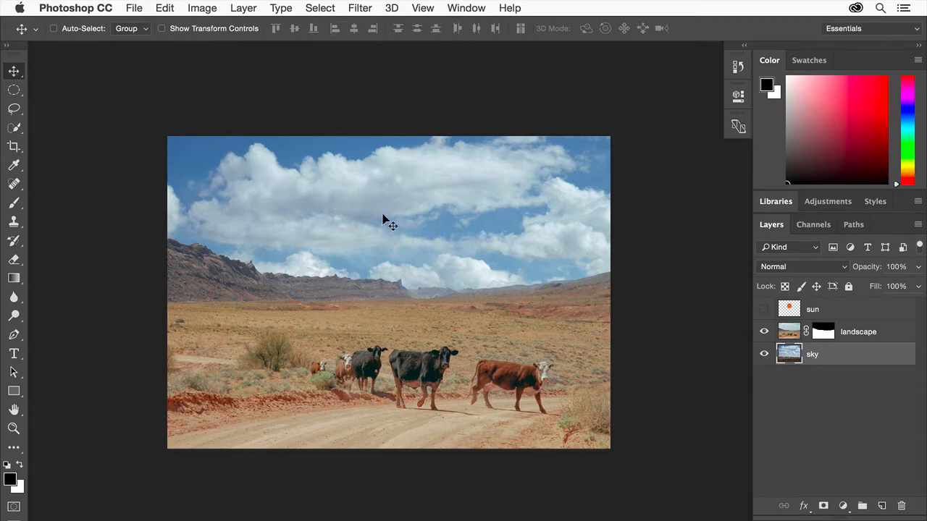
drag(383, 217, 388, 194)
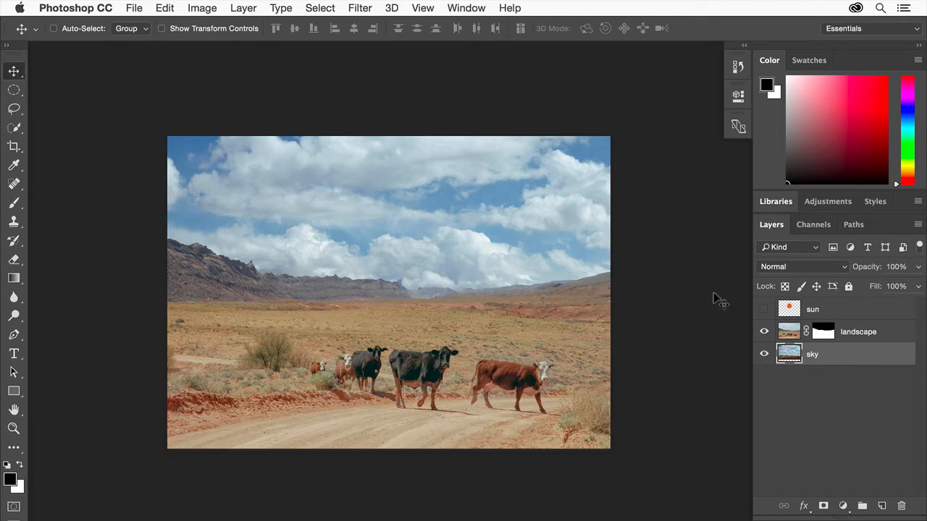
Show the sun layer again and add an empty layer mask to it.
click(764, 310)
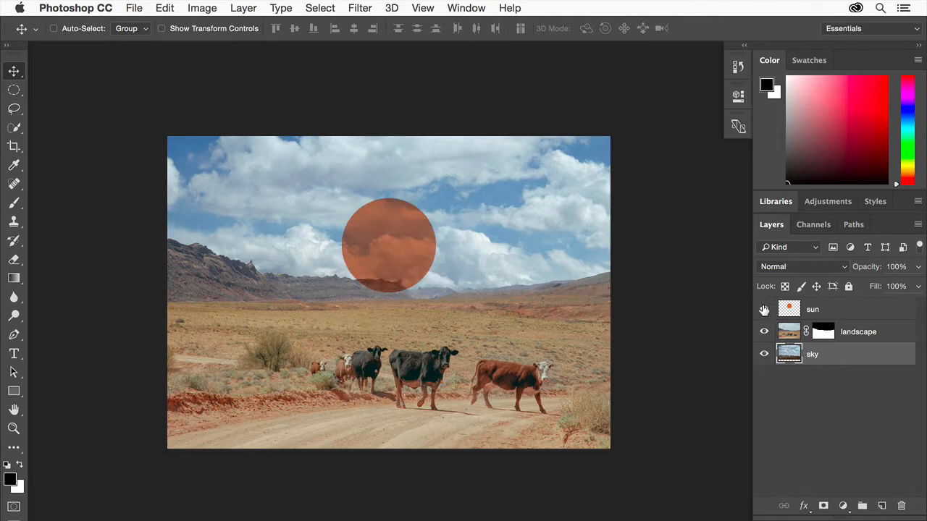
click(854, 309)
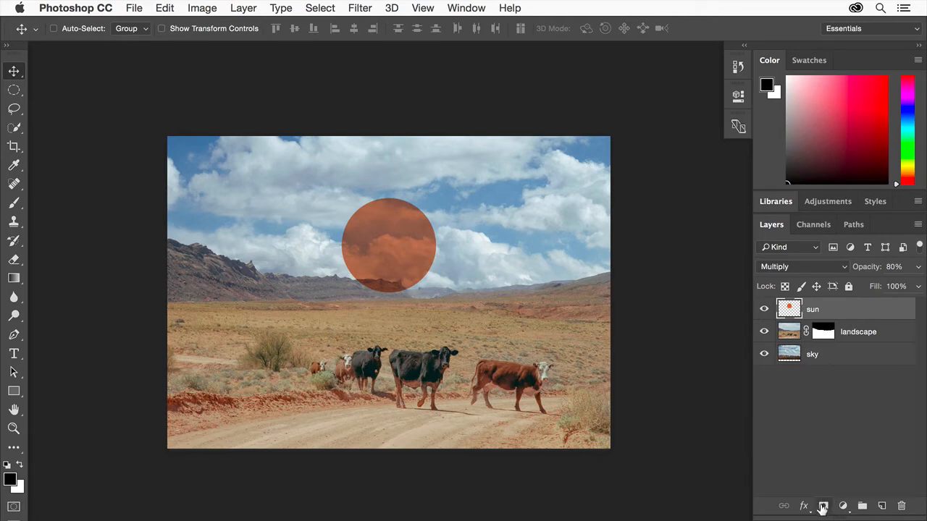
click(823, 507)
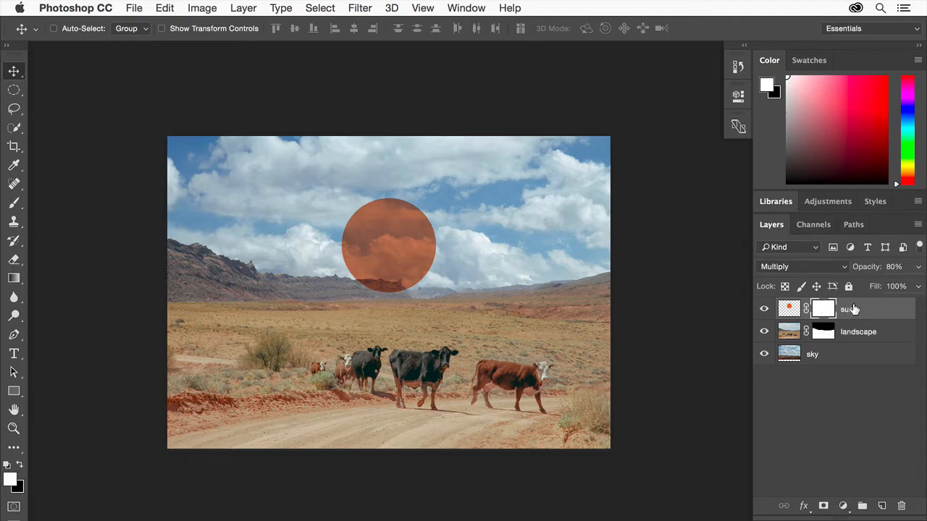
Paint a black band across the middle of the sun's mask with a soft 162 px brush, and restore it with white.
click(13, 204)
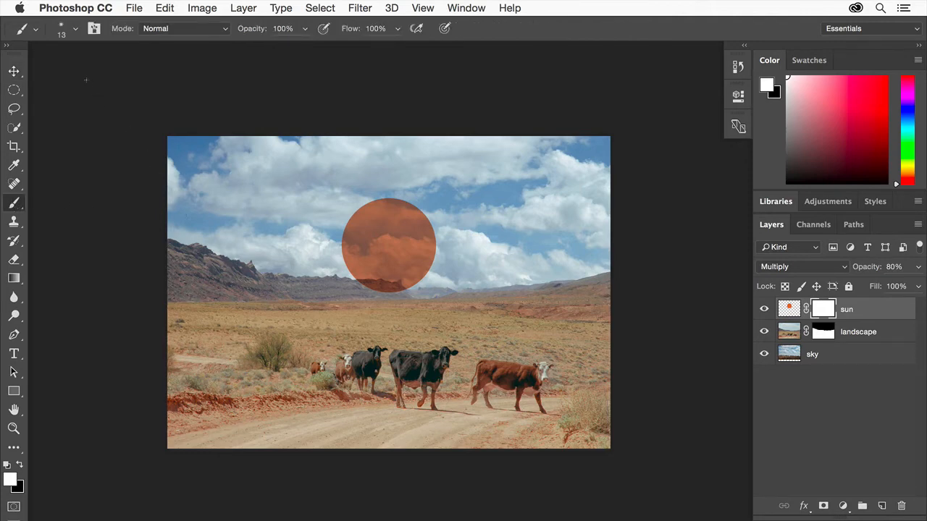
click(77, 30)
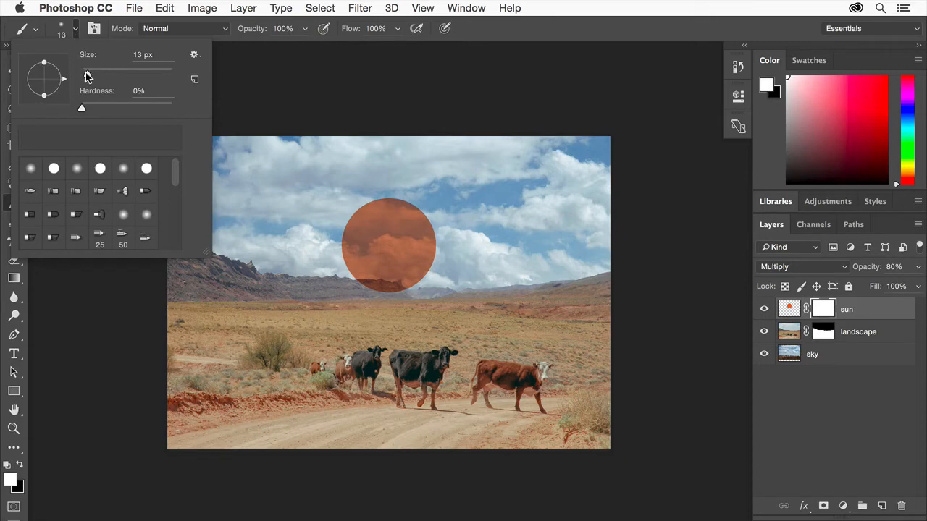
drag(88, 75, 141, 75)
click(238, 133)
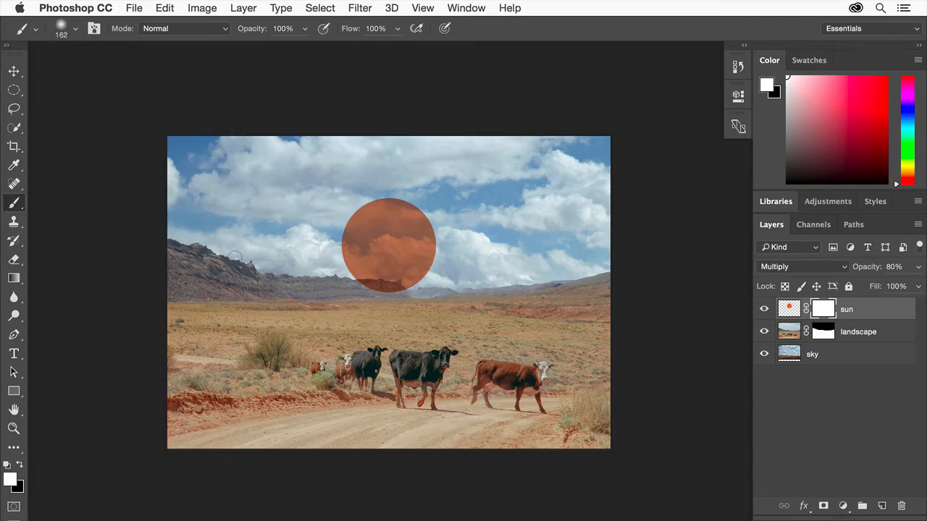
click(21, 467)
drag(330, 250, 458, 250)
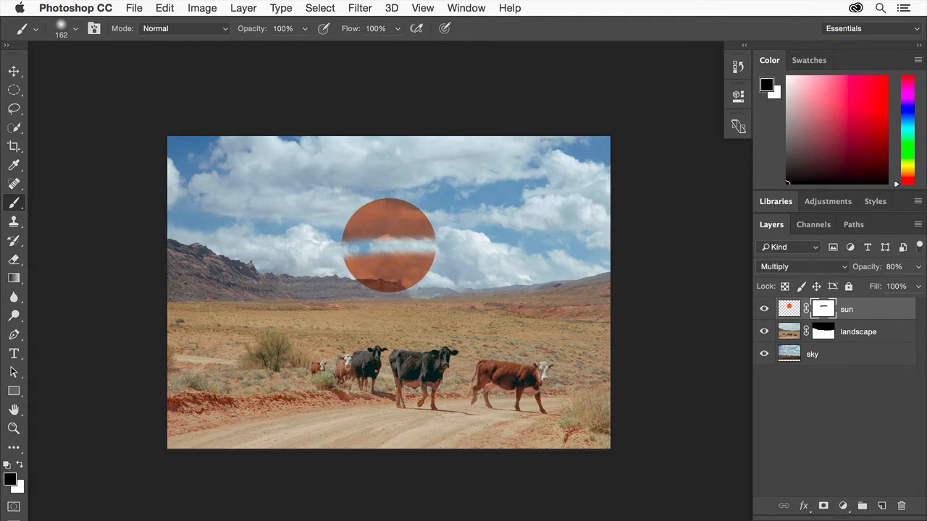
click(20, 468)
mouse_move(337, 248)
mouse_down()
mouse_move(441, 240)
mouse_move(333, 249)
mouse_move(454, 256)
mouse_up()
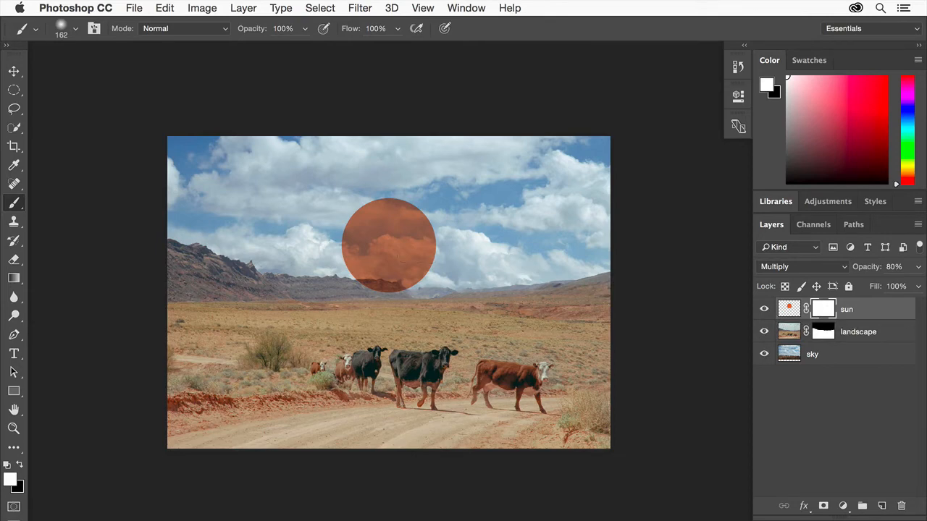
Fade out the sun's lower half with a short white-to-black linear gradient on its mask, and inspect the mask alone.
click(14, 279)
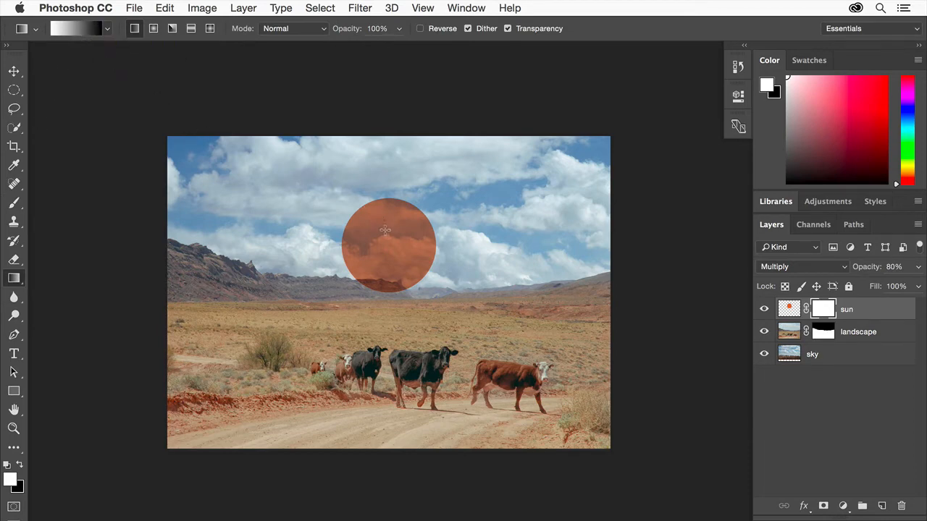
drag(388, 231, 386, 260)
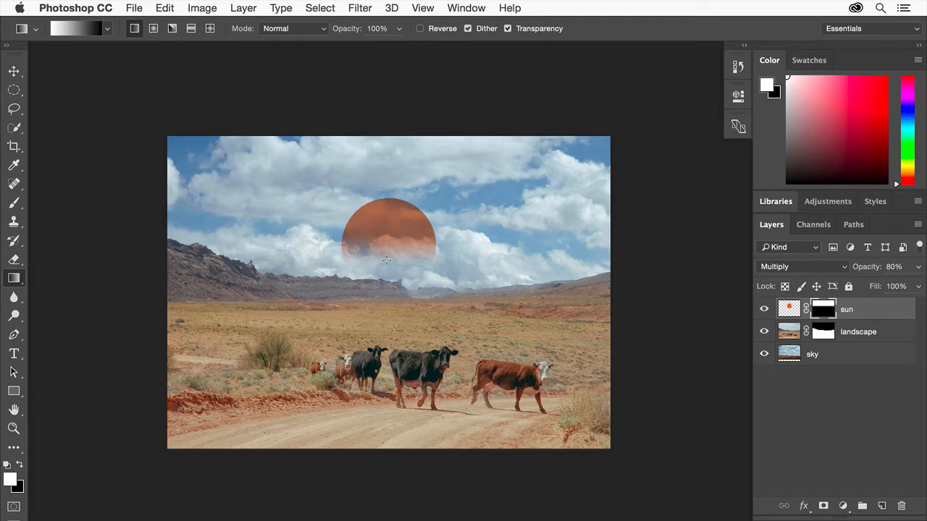
drag(365, 215, 392, 243)
drag(422, 215, 387, 255)
alt+click(822, 310)
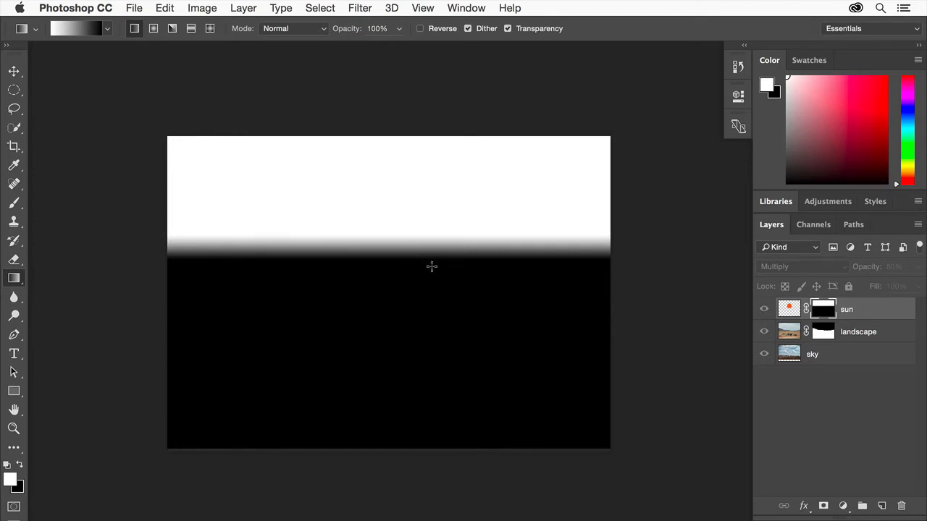
alt+click(827, 311)
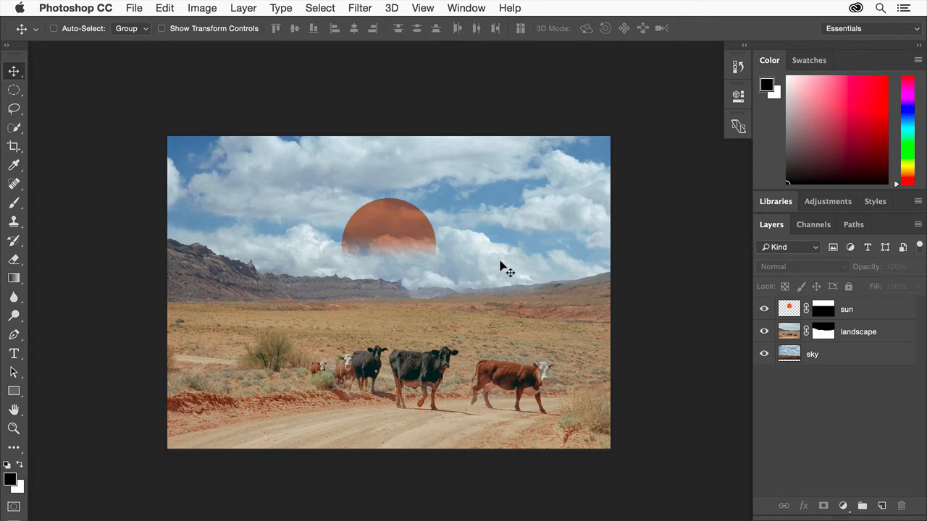
Add the text THE at 72 pt in the sky beside the sun, on a new layer above the sun layer.
click(865, 310)
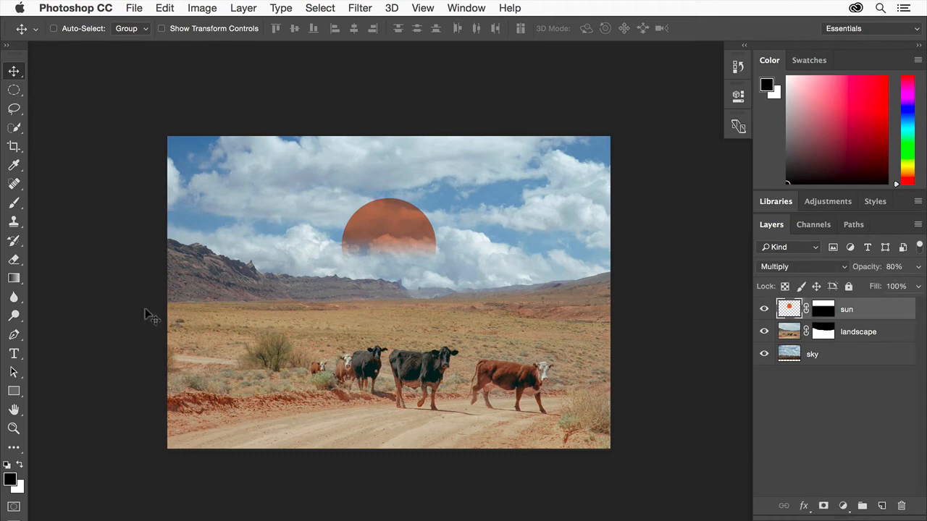
click(14, 354)
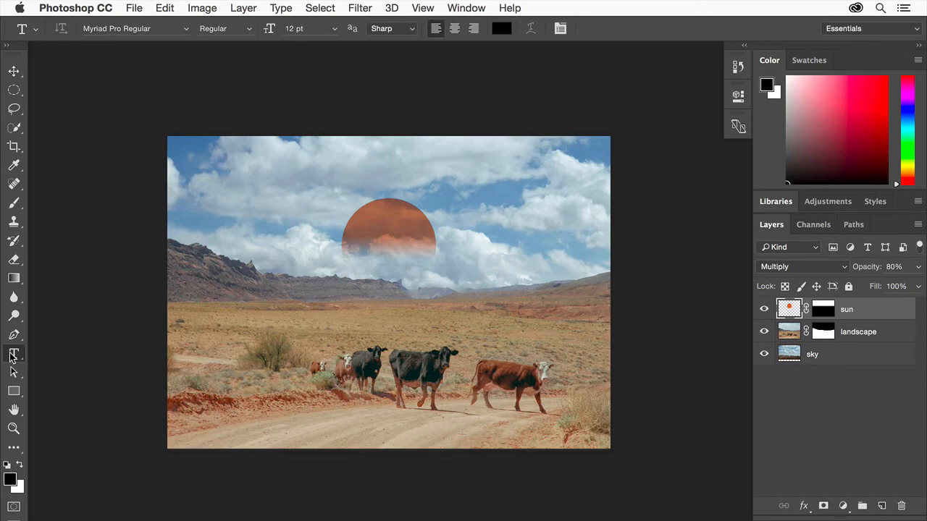
click(336, 30)
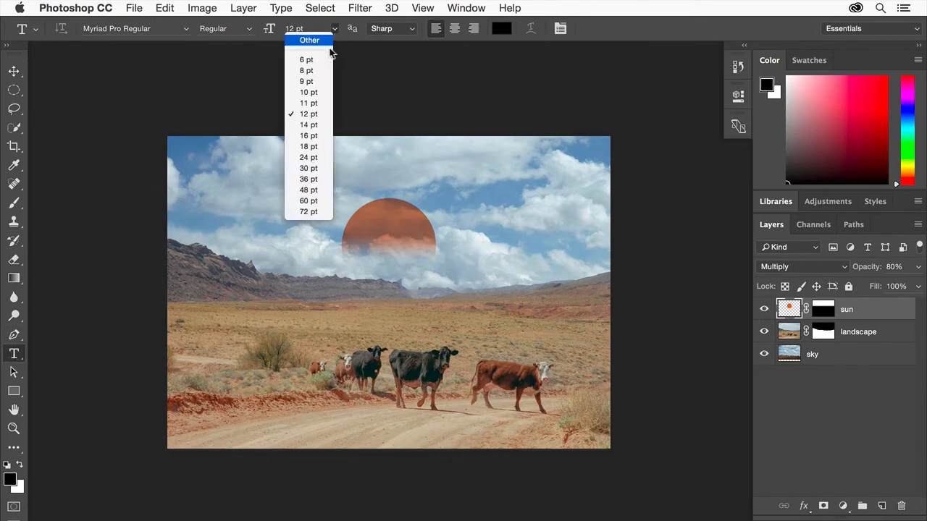
click(303, 212)
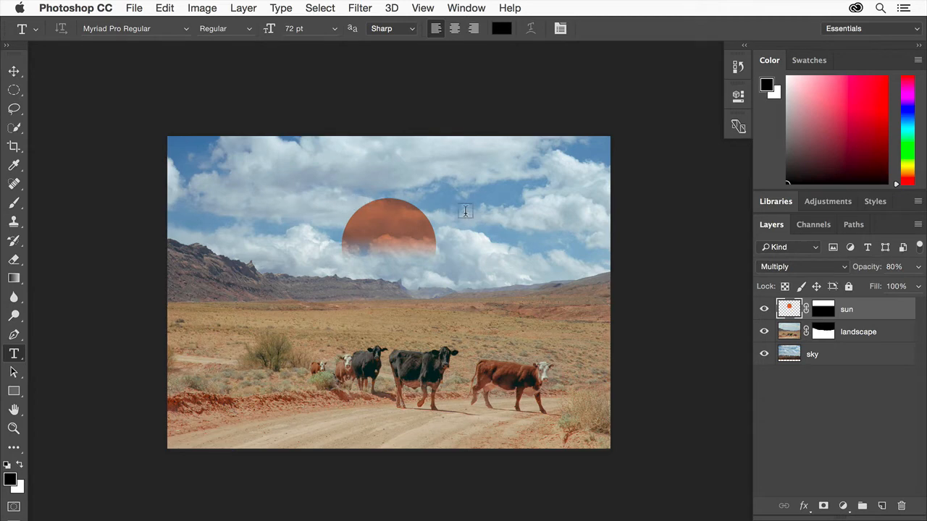
click(495, 222)
text(THE)
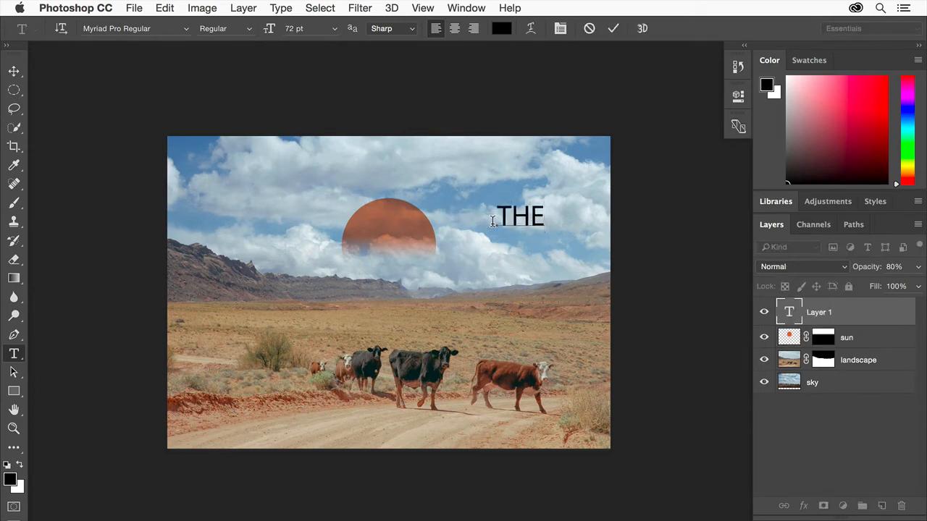
click(614, 29)
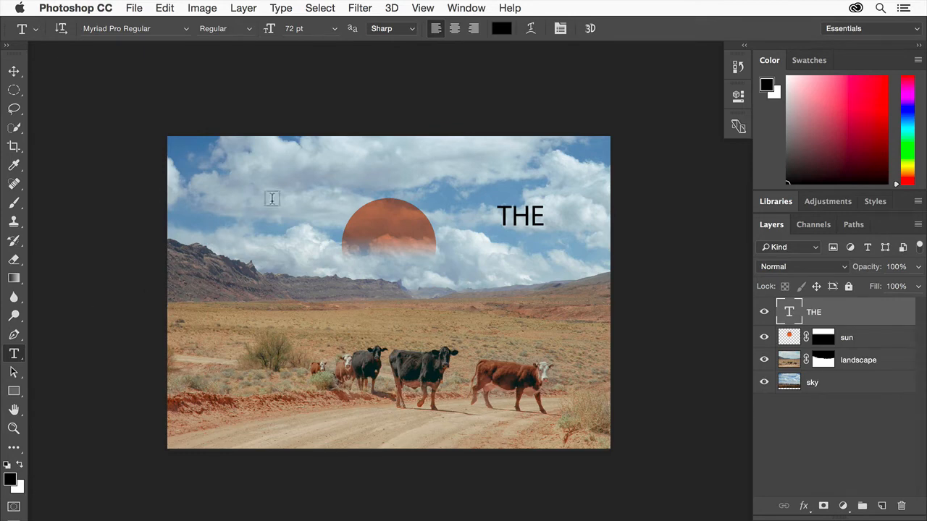
Change the THE text's color to white (ffffff).
click(501, 30)
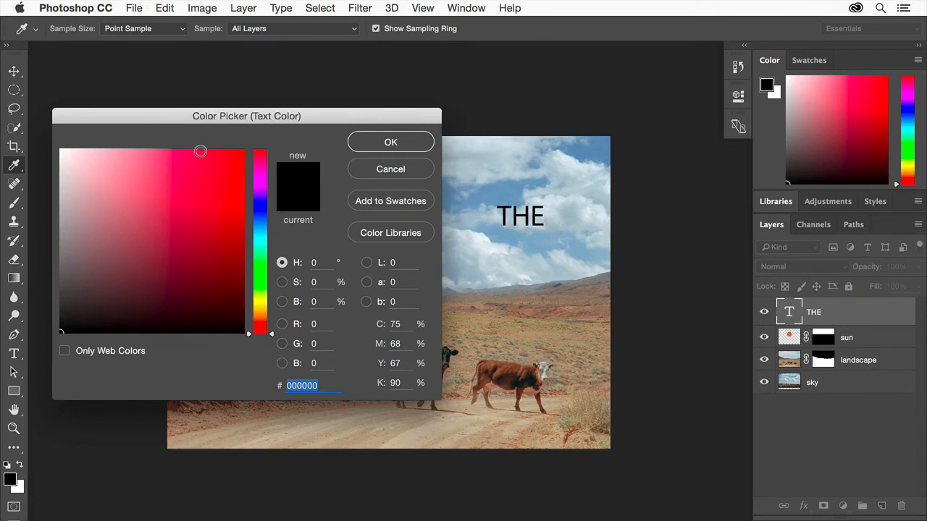
drag(72, 154, 49, 145)
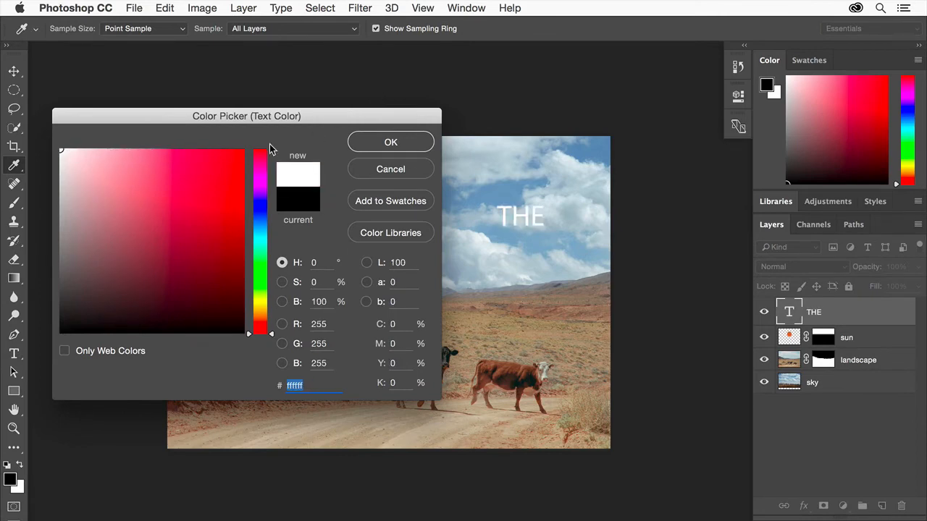
click(391, 143)
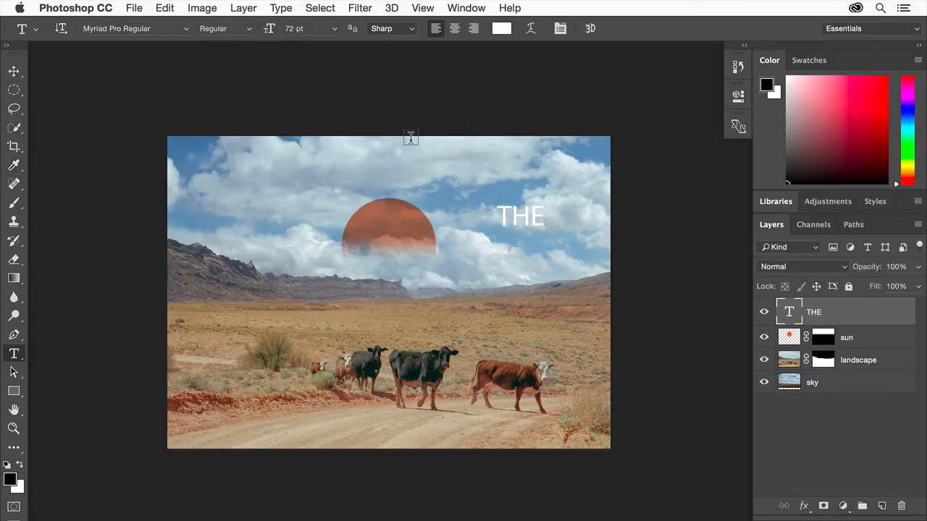
Go to the Adobe Typekit website from the font list and open the Factoria font family.
click(186, 29)
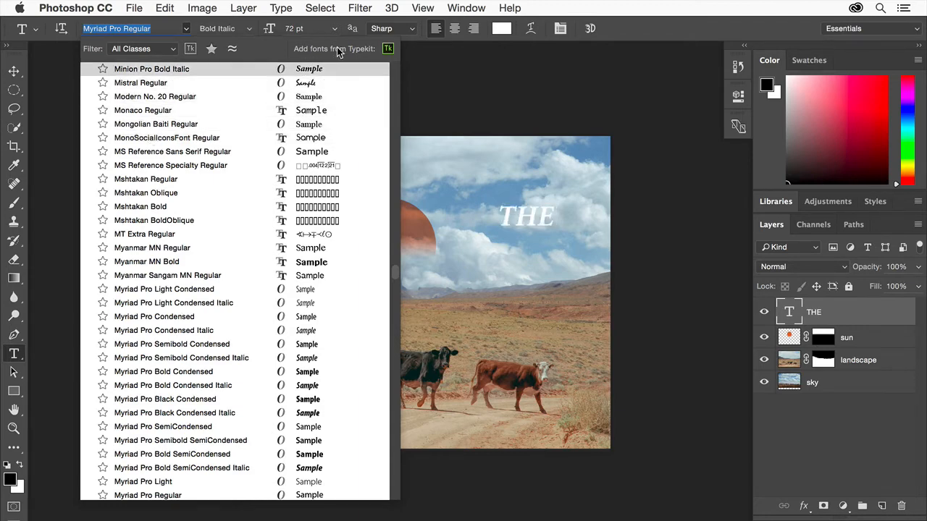
click(392, 53)
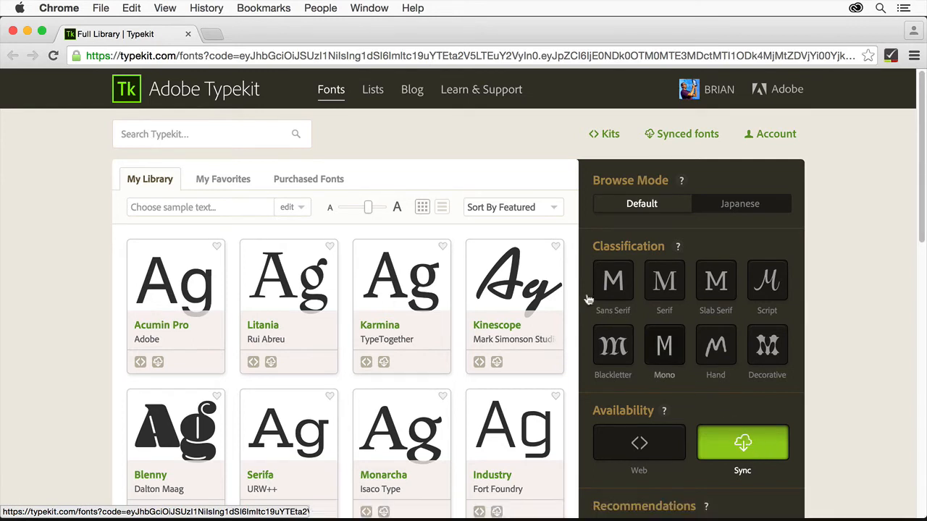
click(225, 128)
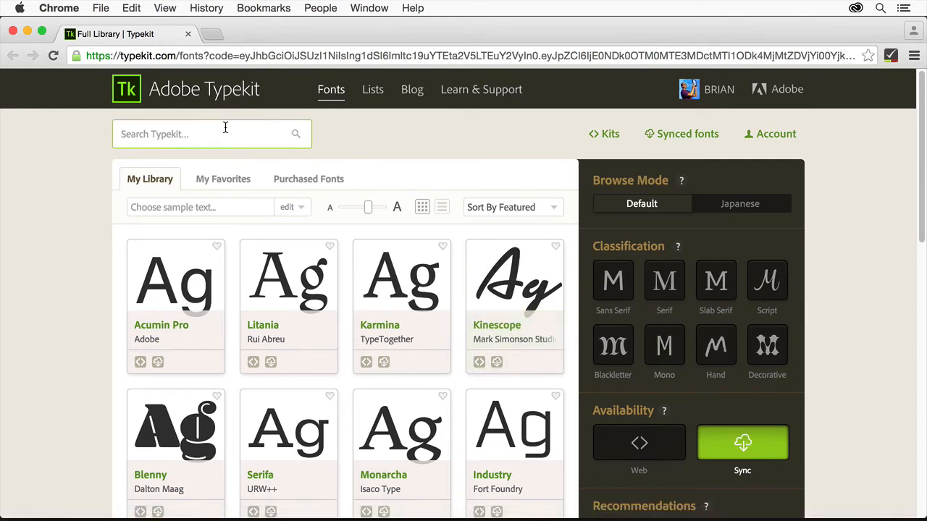
text(fact)
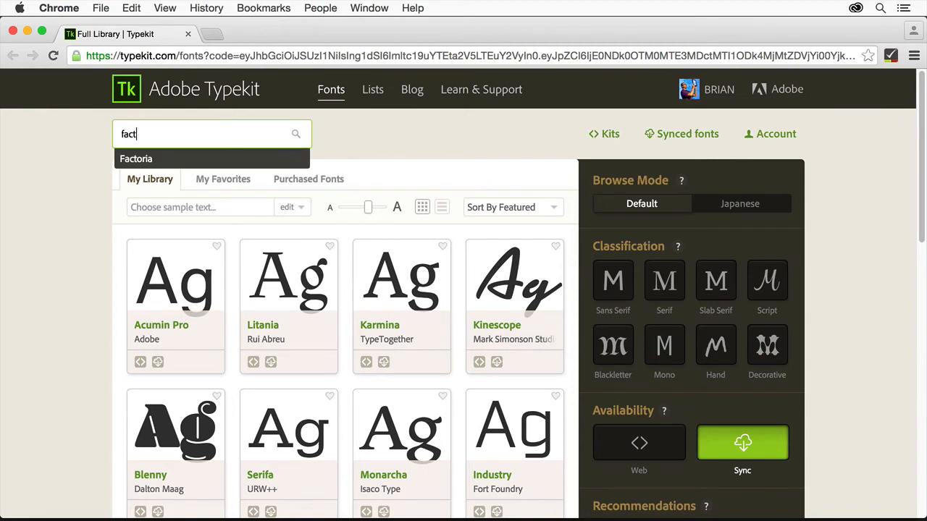
click(144, 159)
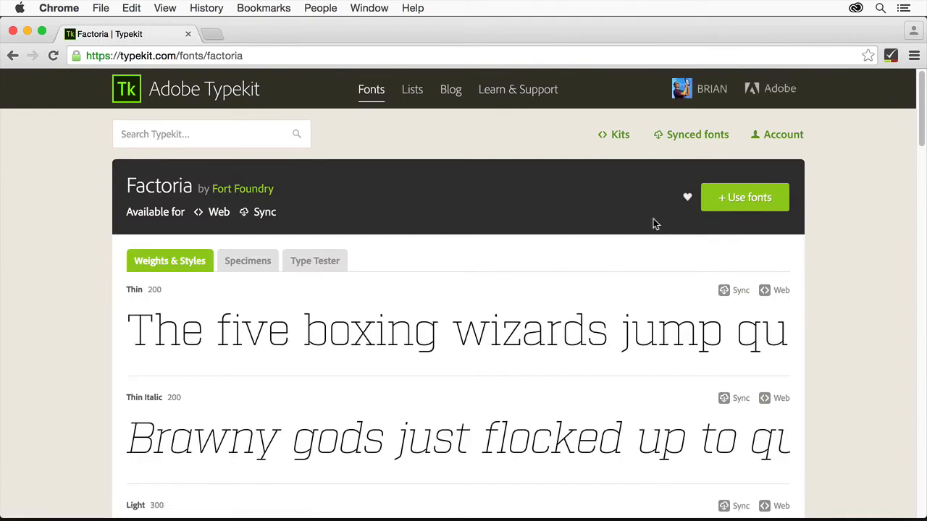
Add the Light style to the Factoria fonts chosen for use, sync the selection, and launch the Creative Cloud application.
click(753, 197)
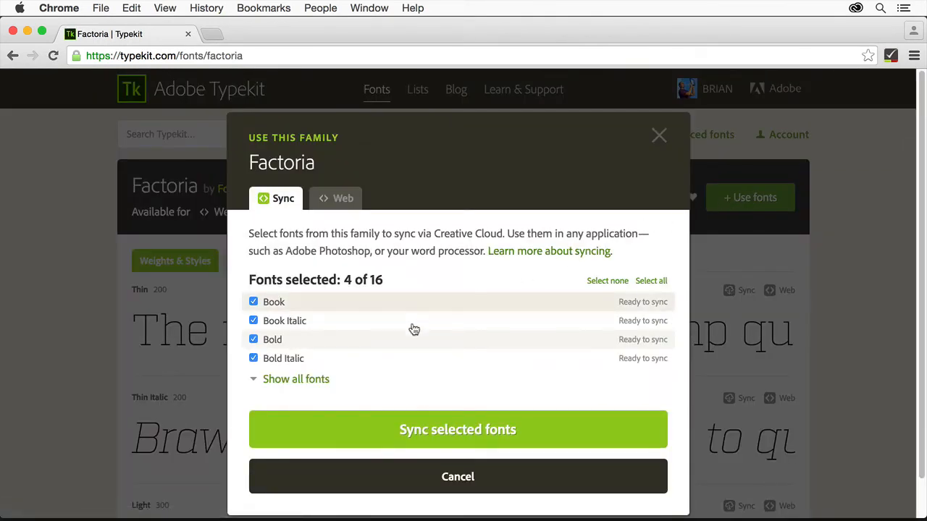
click(313, 379)
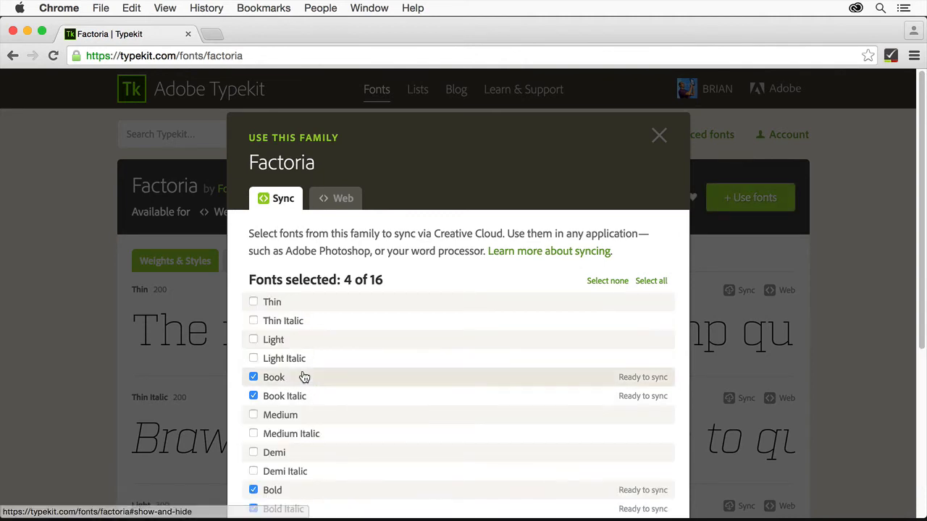
click(253, 339)
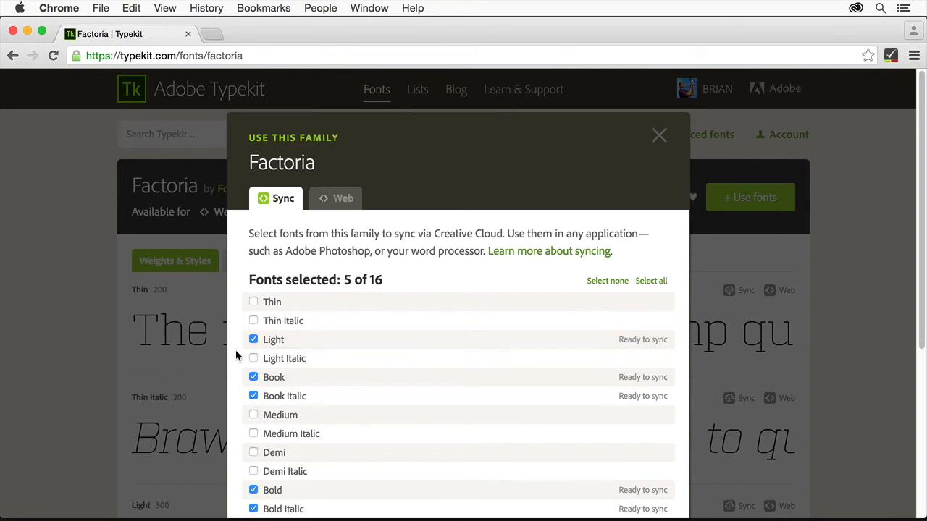
scroll(236, 349, down, 5)
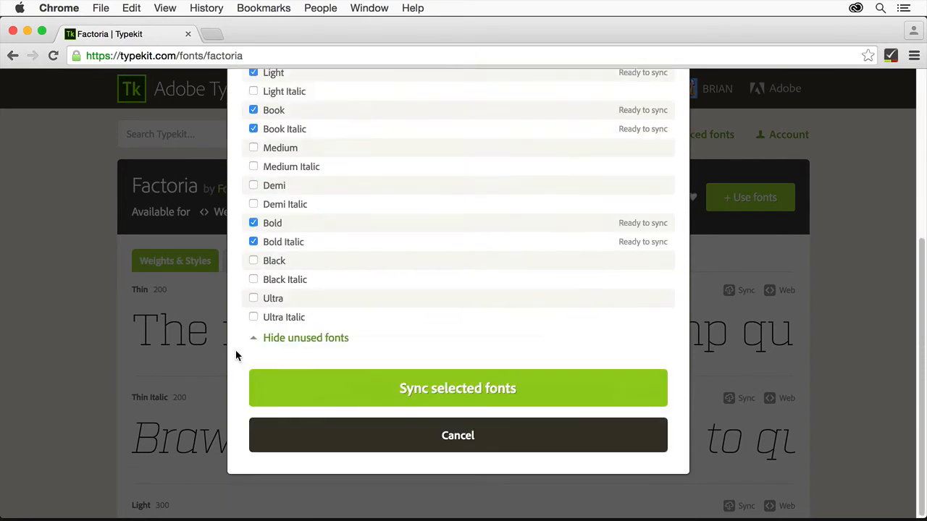
click(554, 393)
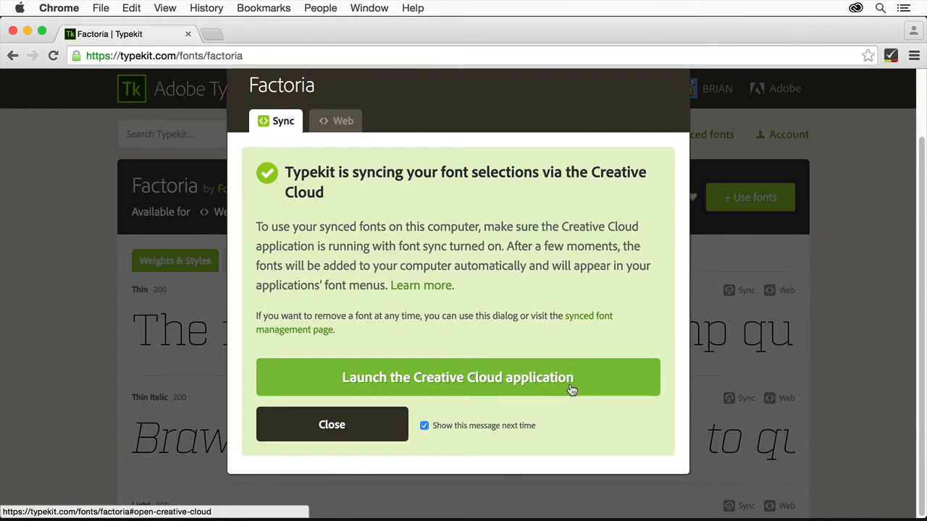
click(595, 380)
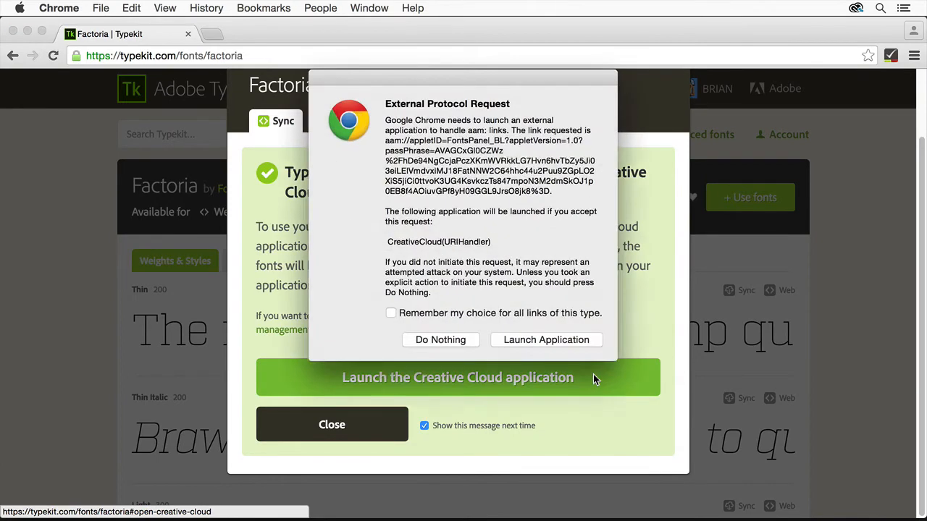
click(570, 339)
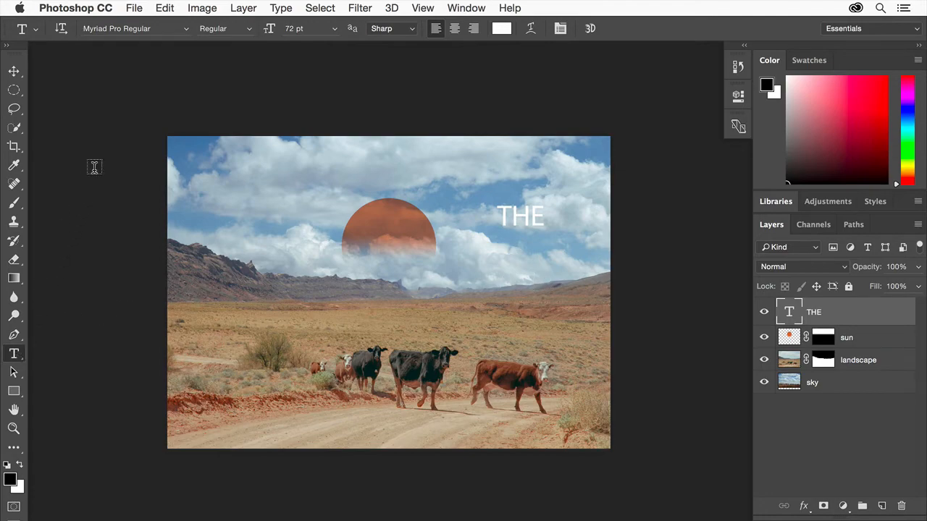
In Photoshop, change the THE text's font to Factoria Light.
click(133, 28)
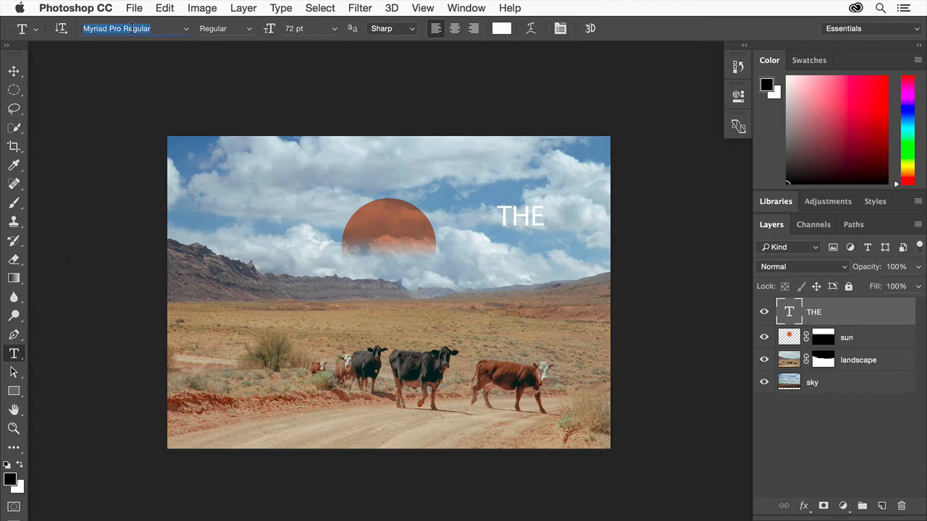
text(fact)
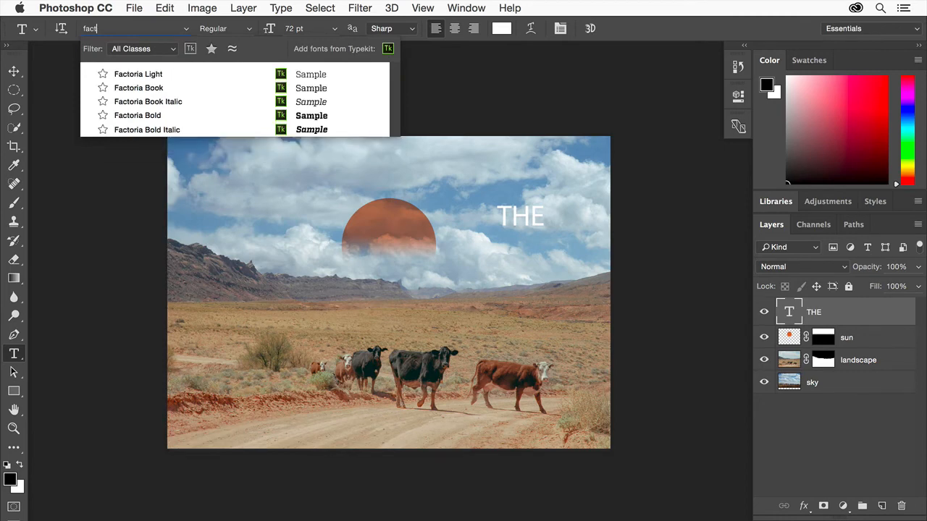
click(162, 75)
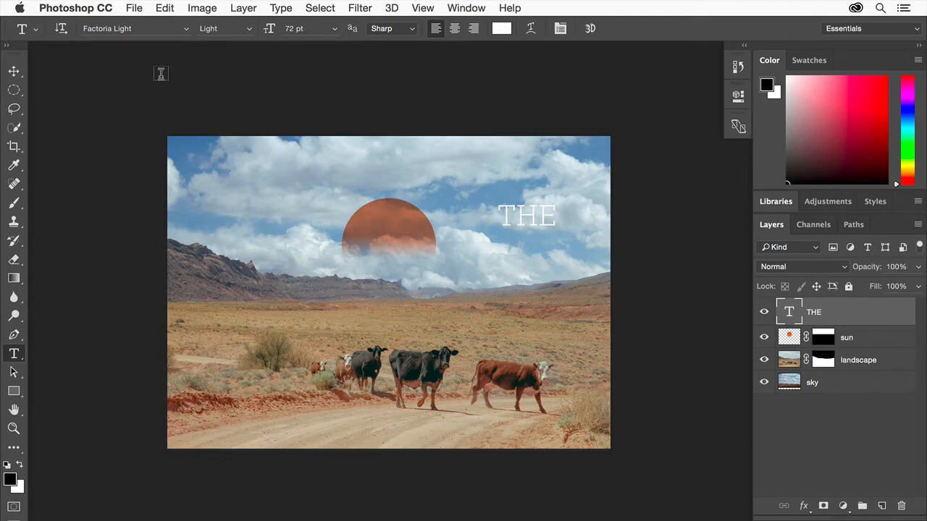
Set the THE text's size to 32 pt and move it onto the middle of the sun.
click(298, 29)
text(32)
key(Return)
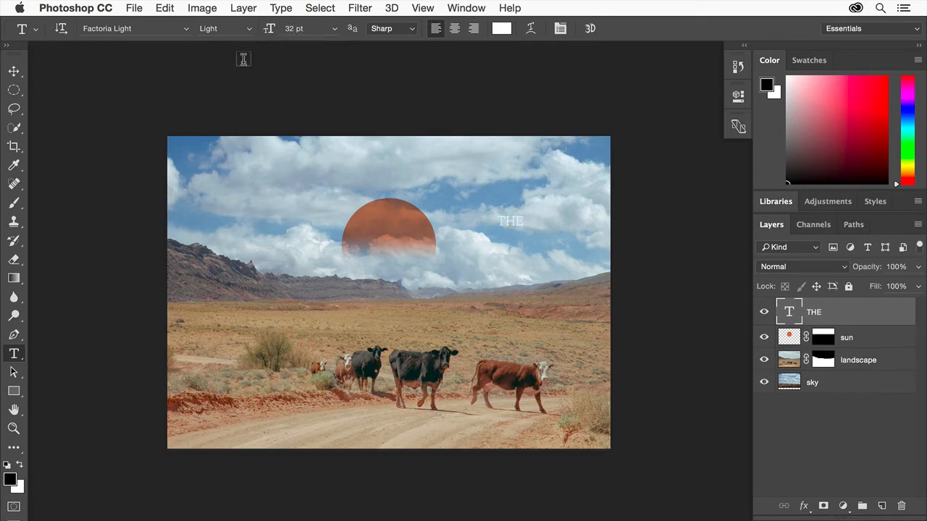
click(14, 72)
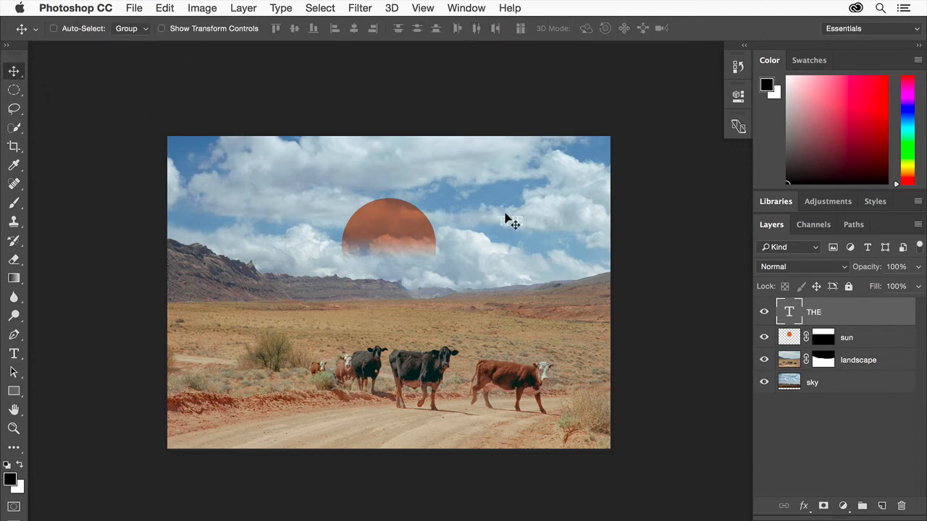
drag(505, 219, 384, 231)
Add a separate text layer reading GREAT AMERICAN WEST across the mountain horizon below the sun.
click(16, 353)
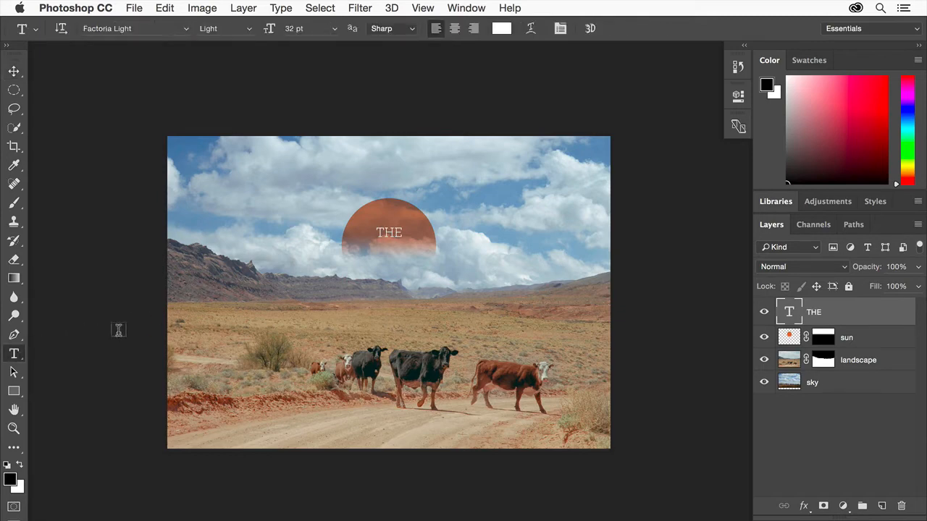
click(264, 288)
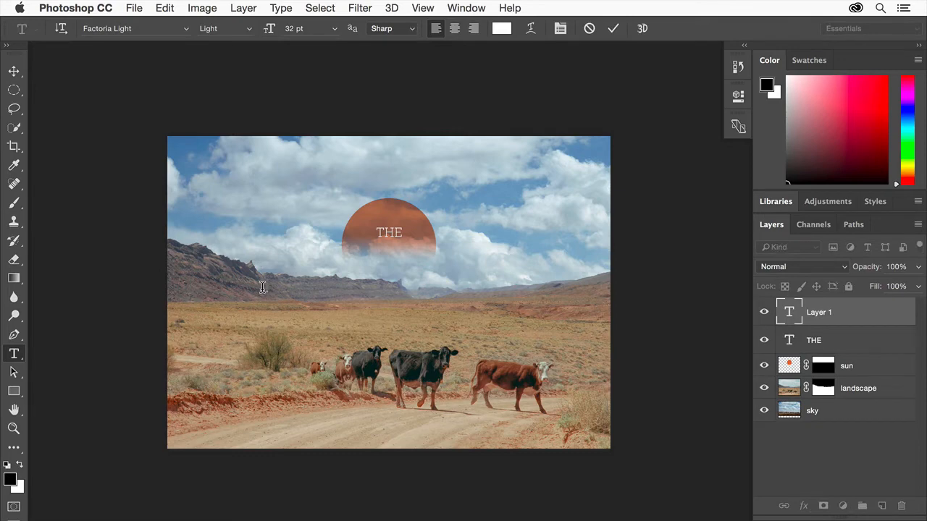
text(GREAT AMERICAN WEST)
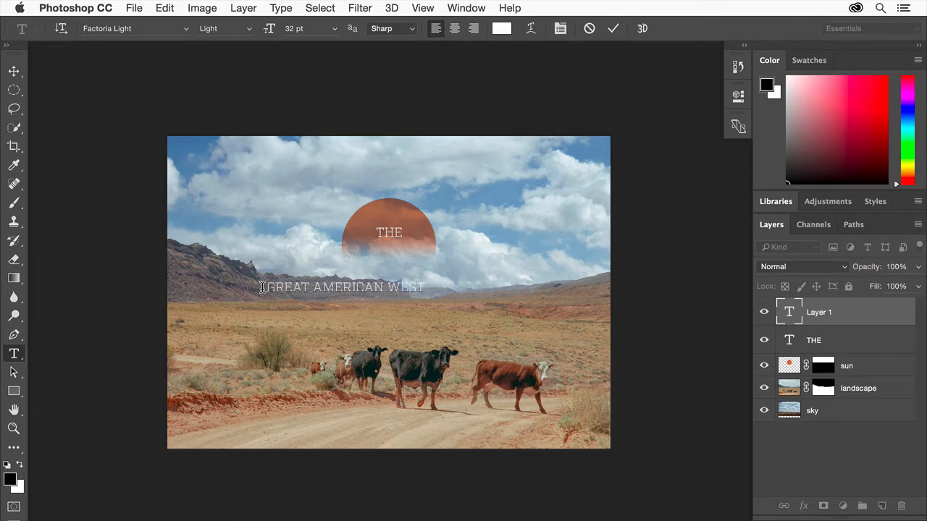
click(612, 29)
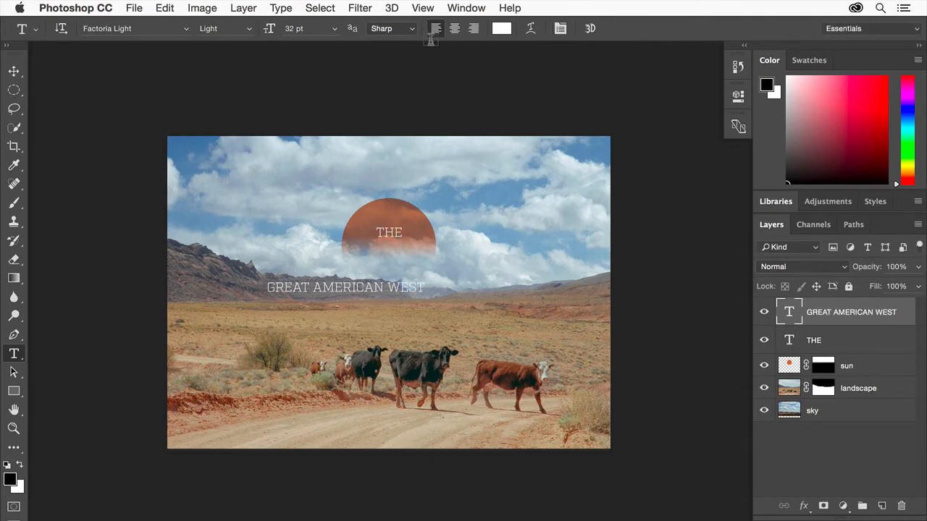
Change the GREAT AMERICAN WEST text's font to Factoria Bold.
click(133, 29)
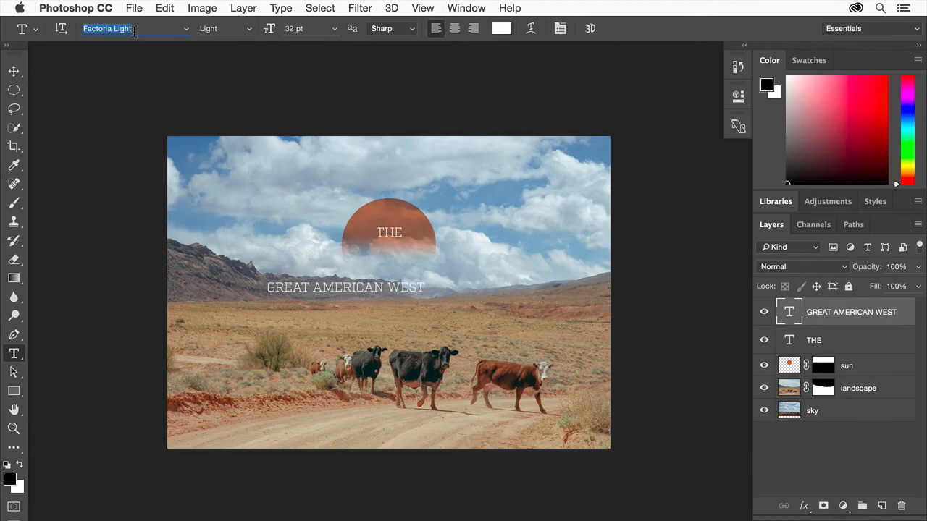
text(fact)
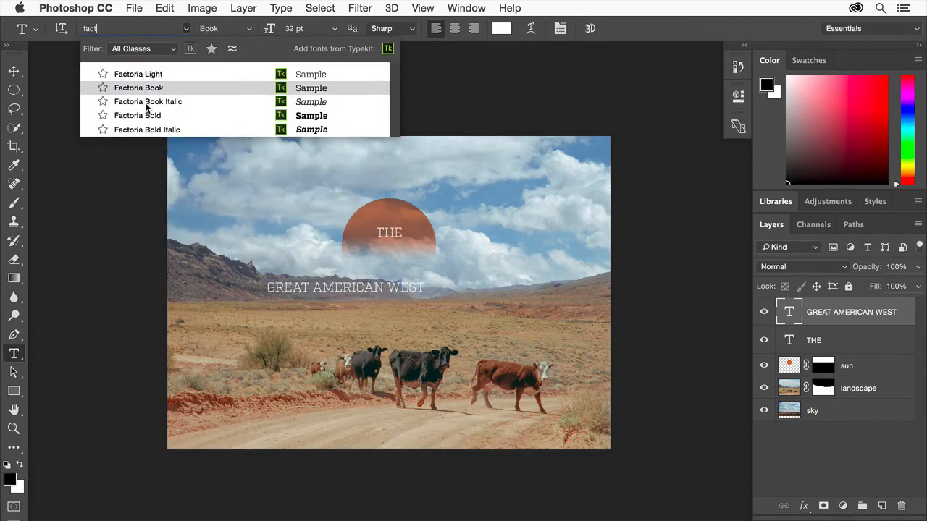
click(147, 118)
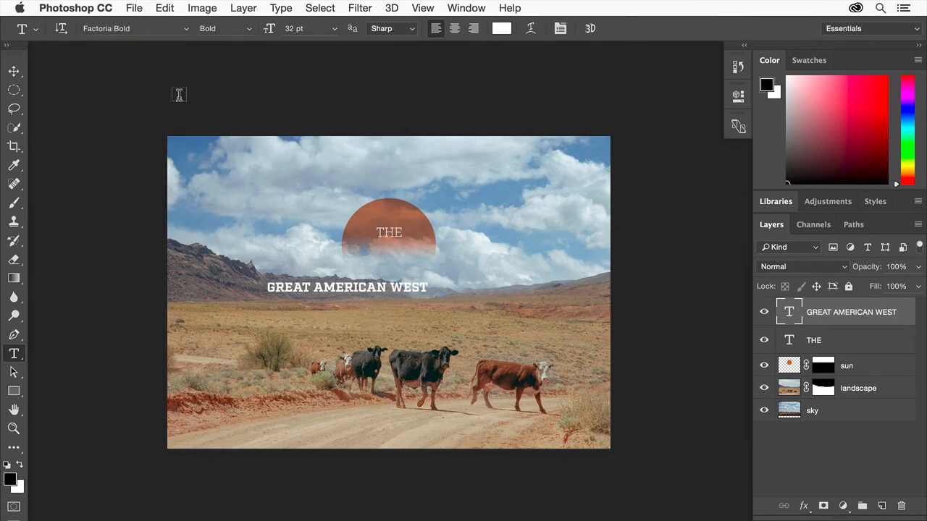
Set the GREAT AMERICAN WEST text's size to 62 pt and center it just beneath THE, over the sun's faded edge.
click(308, 30)
text(62)
key(Return)
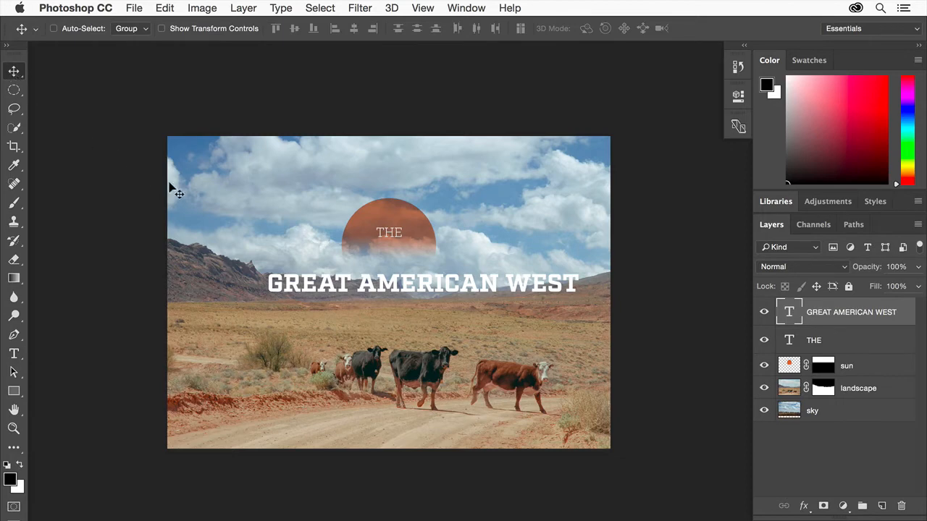
drag(375, 283, 342, 262)
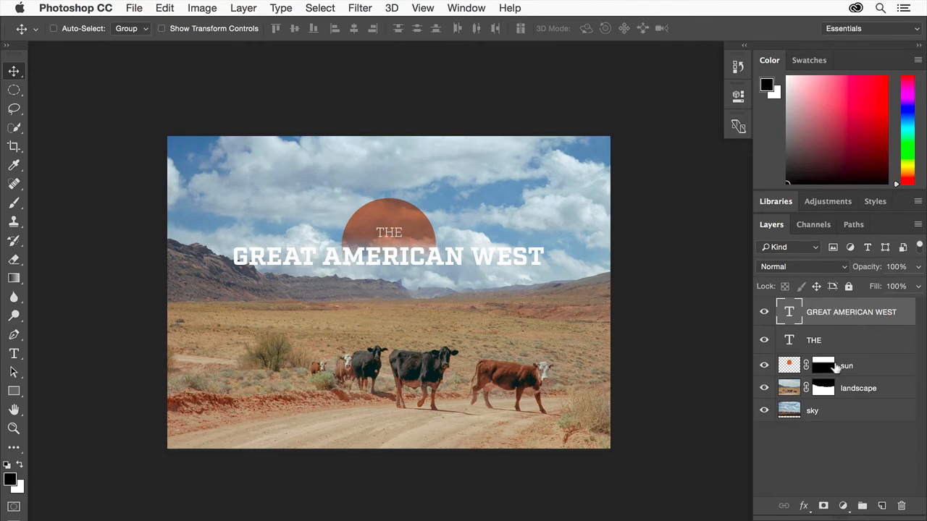
Add a drop shadow to the GREAT AMERICAN WEST text with Screen blend mode and a white color.
click(805, 507)
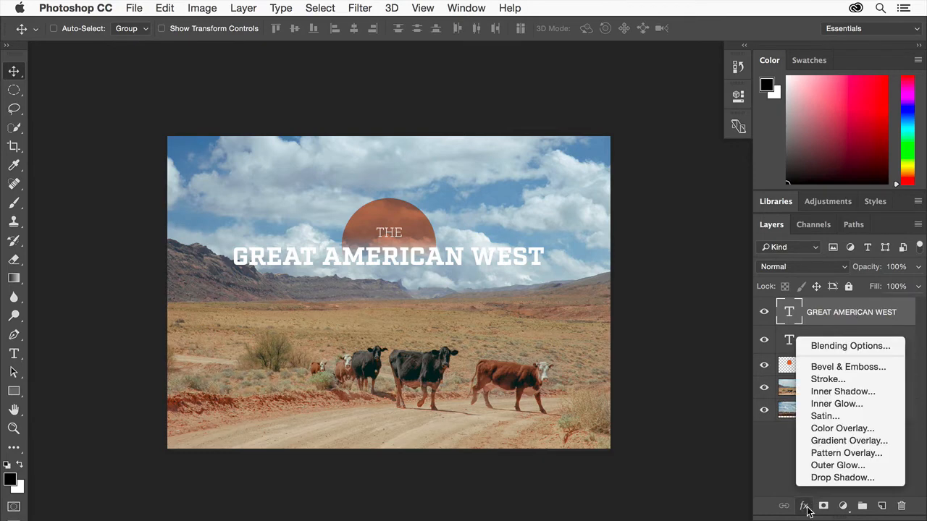
click(840, 478)
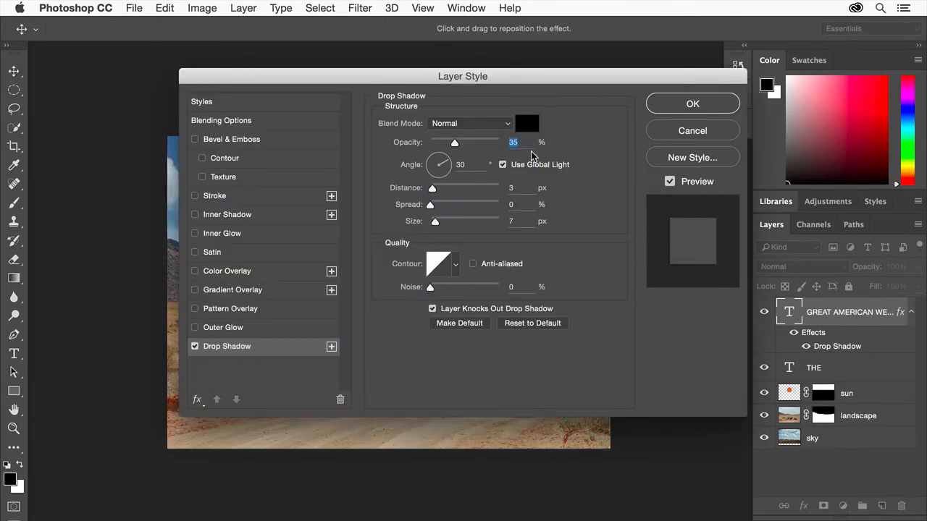
click(496, 125)
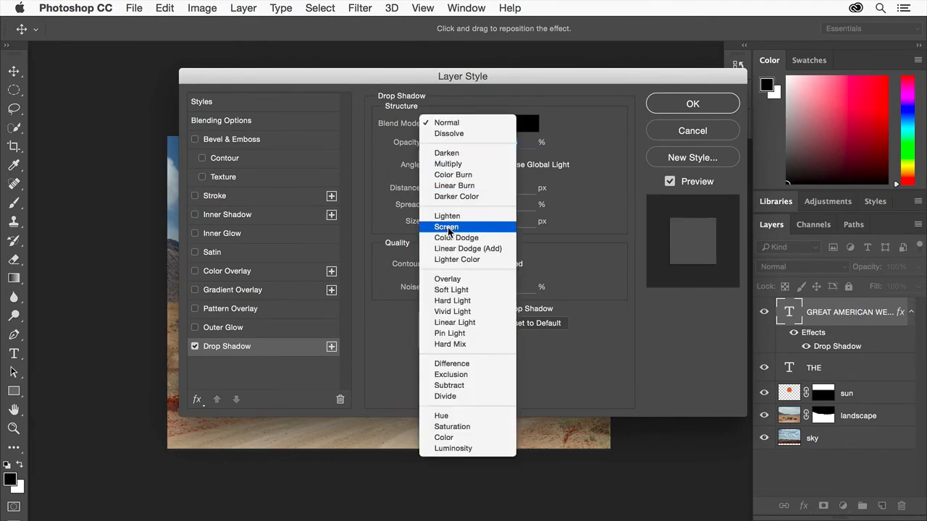
click(447, 227)
click(527, 124)
click(74, 152)
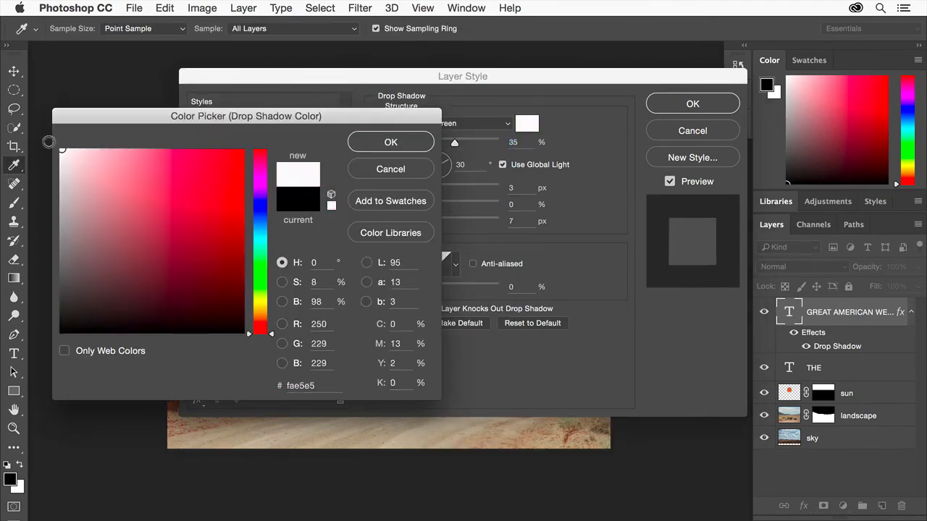
click(390, 142)
Set the drop shadow's distance to 10 px and its size to 0 px.
click(517, 188)
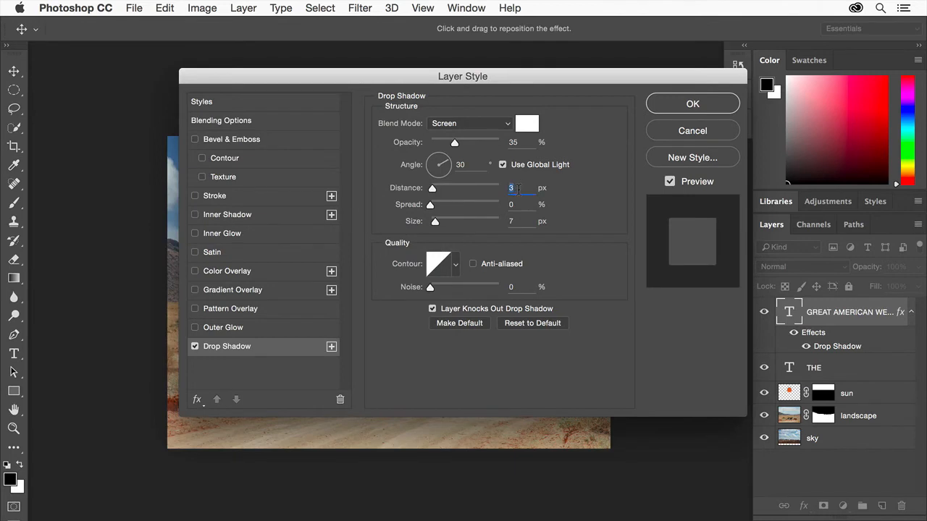
text(10)
key(Tab)
key(Tab)
text(0)
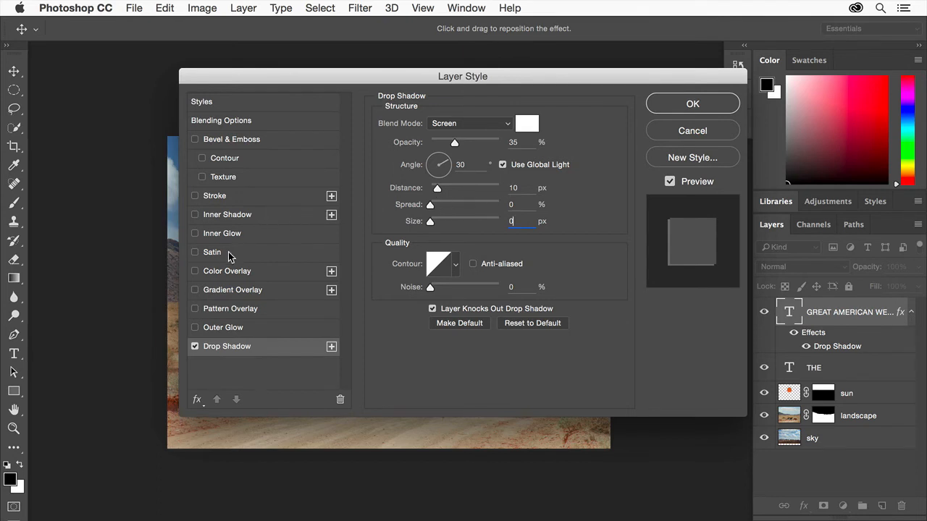
Add a 6 px inside stroke at 0% opacity to the GREAT AMERICAN WEST text and apply the layer style.
click(194, 196)
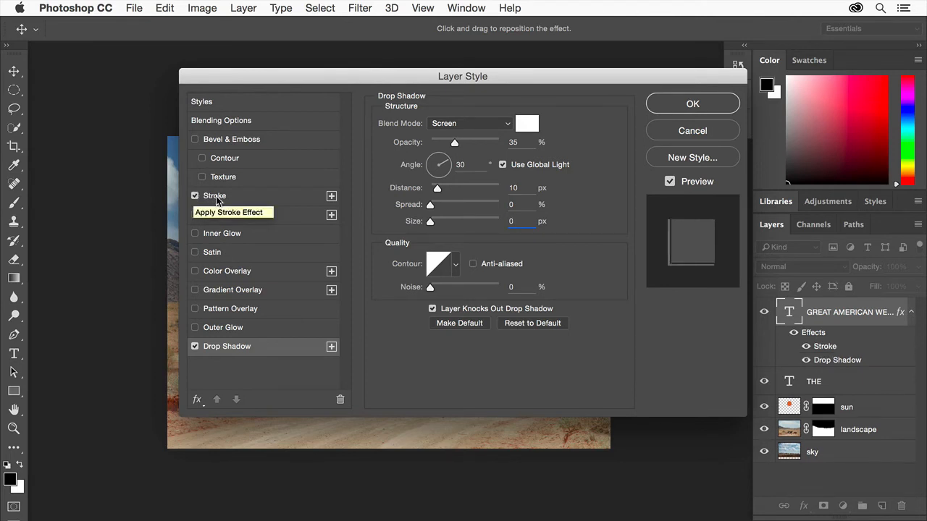
click(216, 197)
text(6)
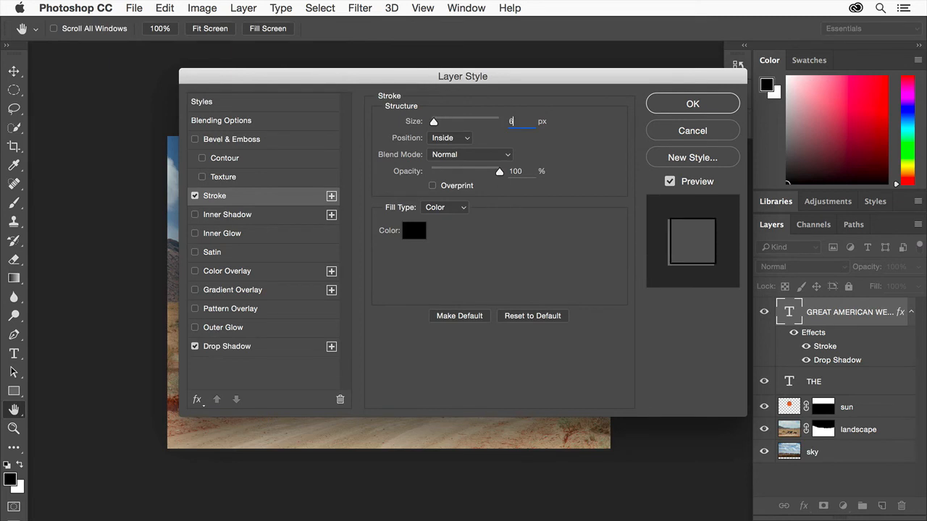
drag(499, 171, 428, 173)
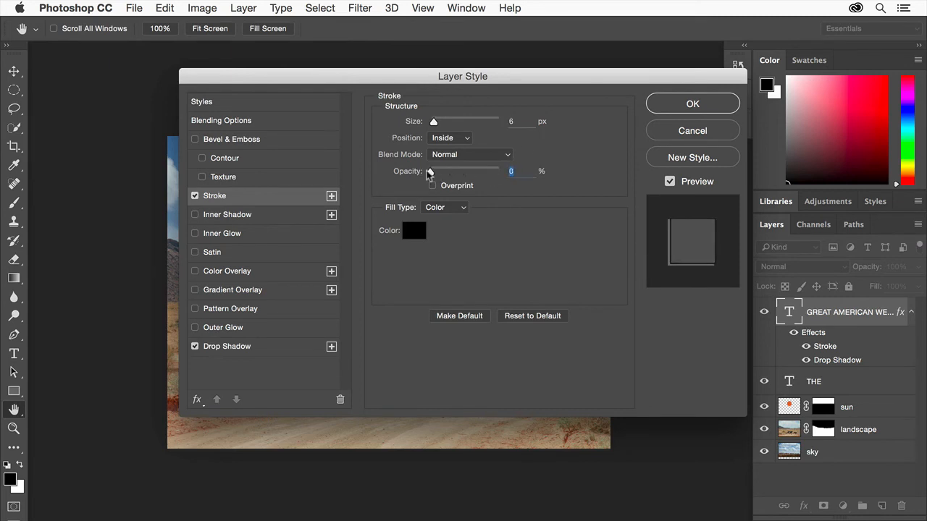
click(713, 107)
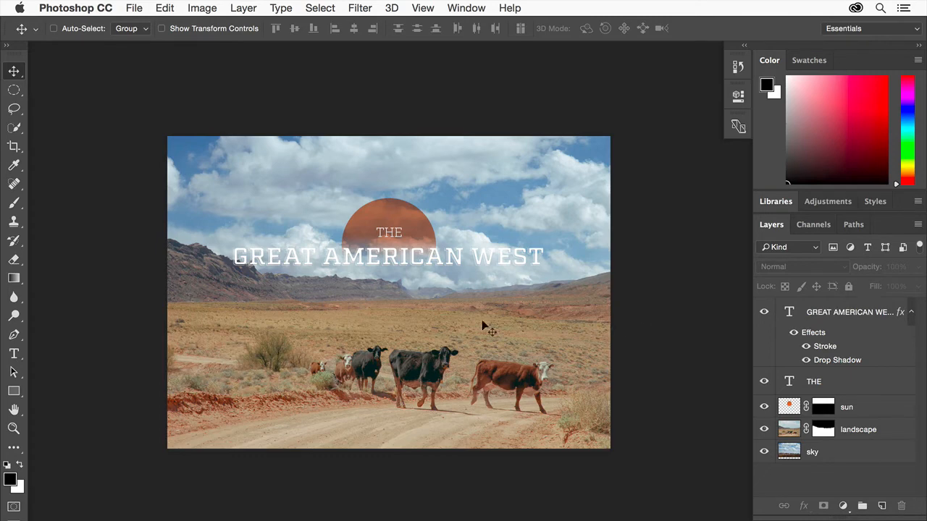
Replace the Custom Shape tool's current presets with the Shapes set.
click(11, 391)
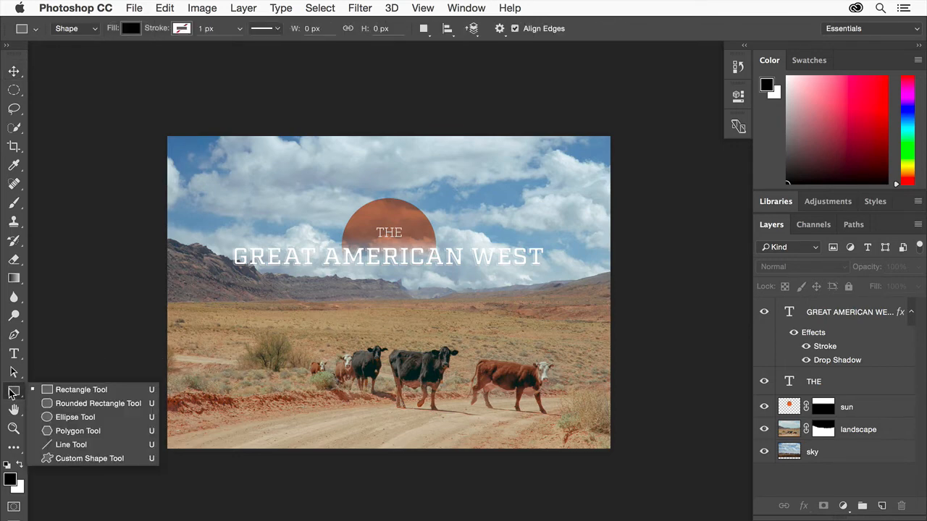
click(92, 458)
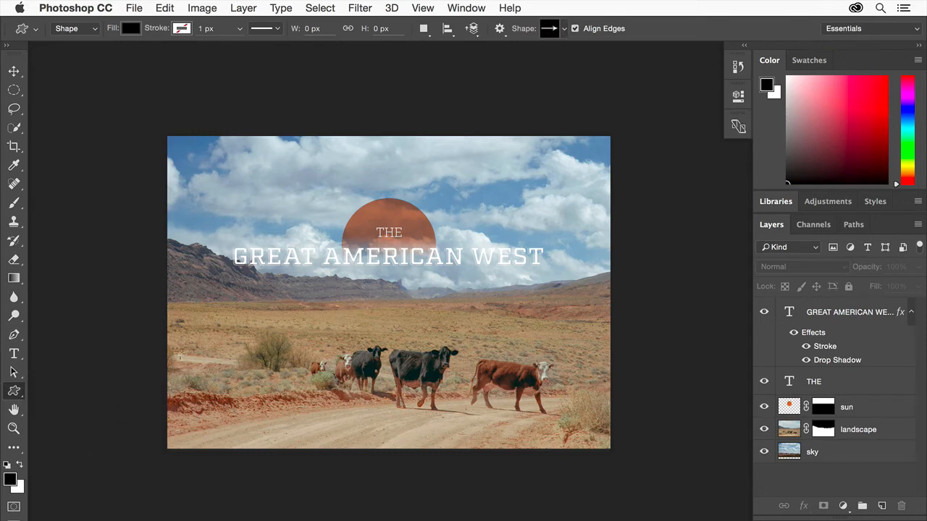
click(565, 29)
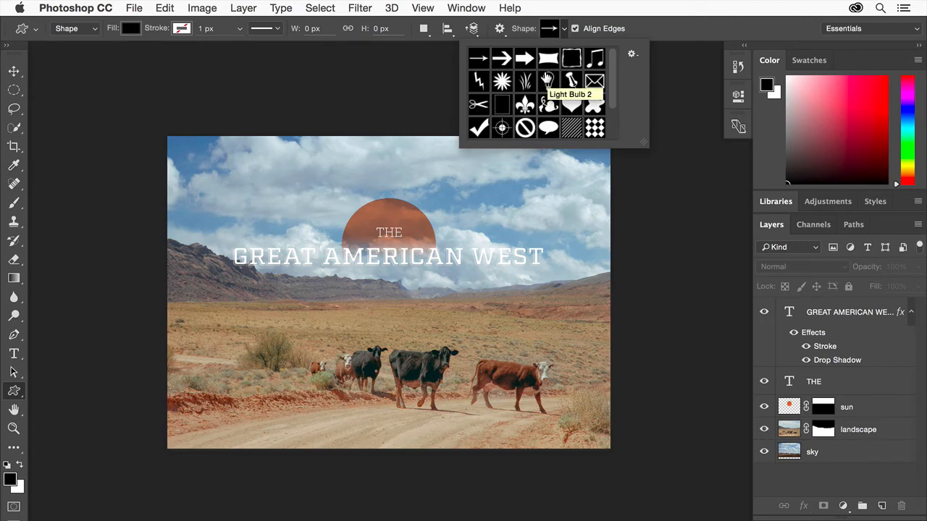
click(631, 54)
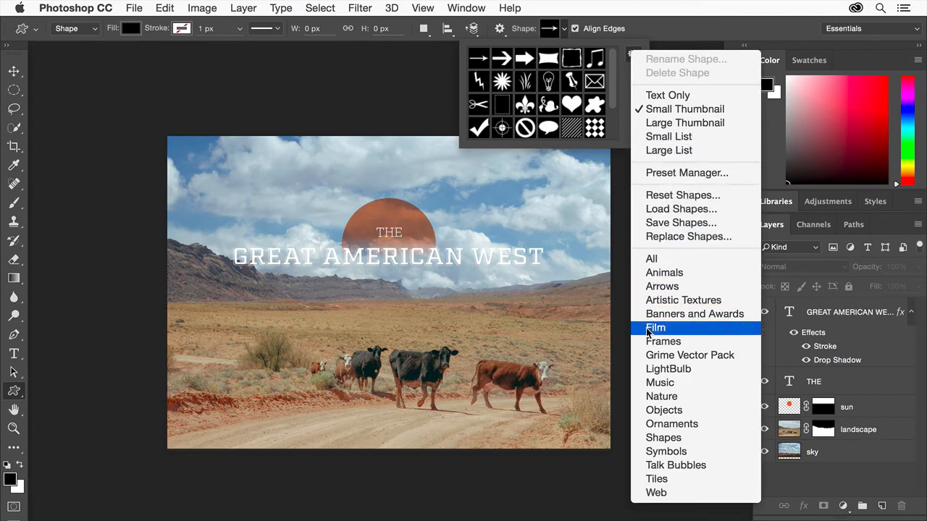
click(661, 438)
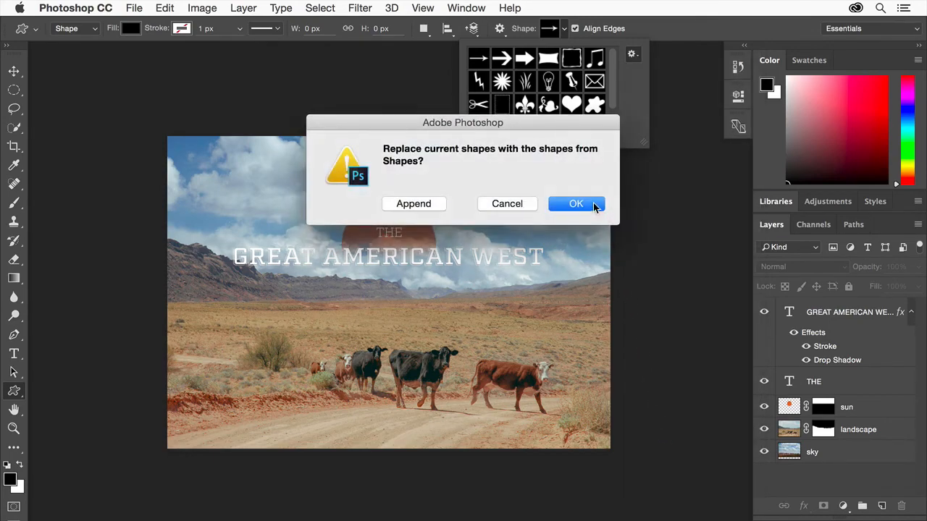
click(593, 203)
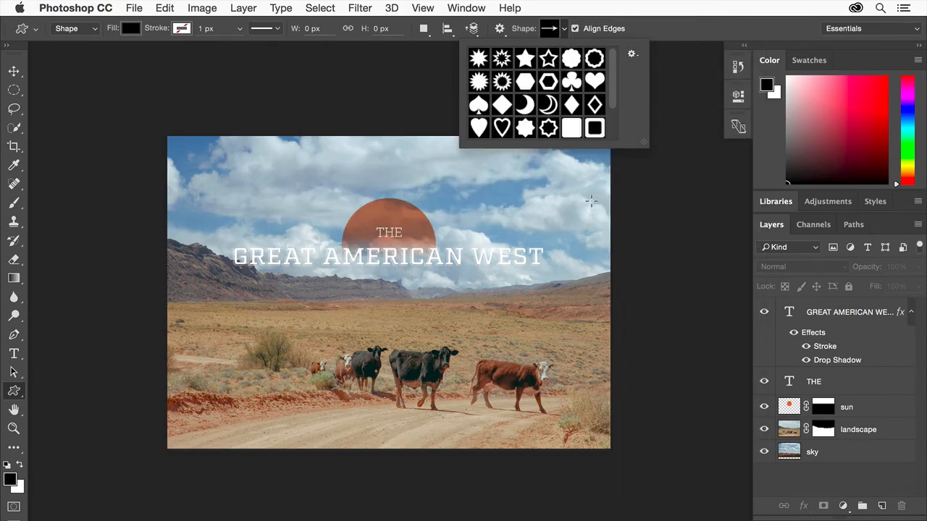
Draw a solid five-point star, about 977 by 929 px, over the cows below the title text.
click(525, 59)
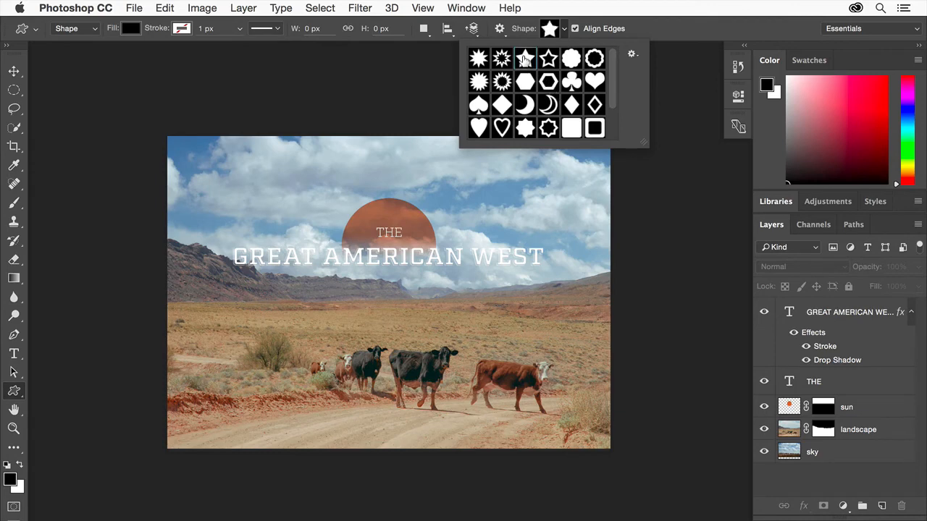
click(667, 36)
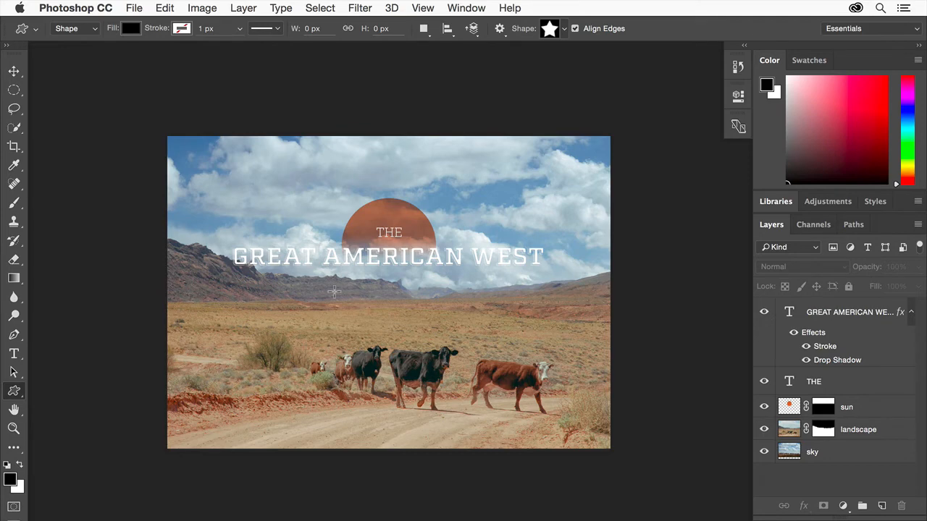
drag(334, 292, 451, 424)
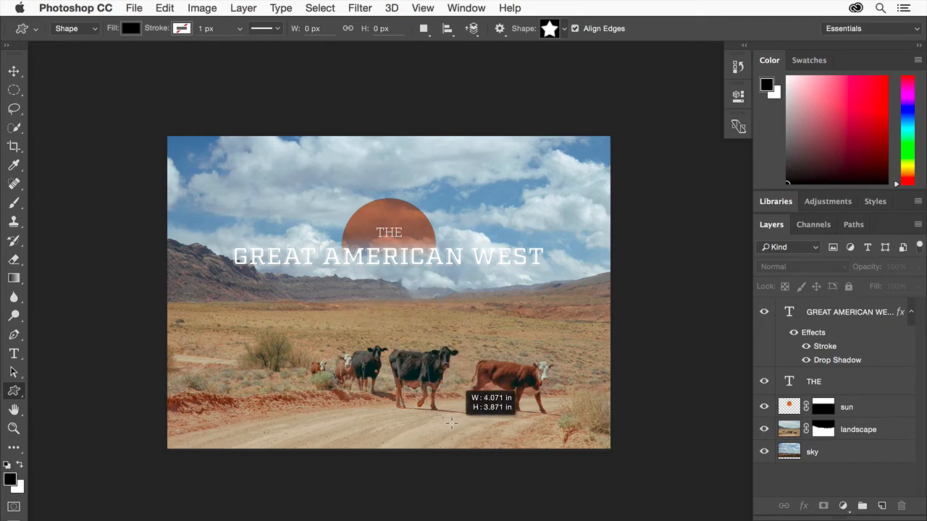
drag(452, 423, 451, 424)
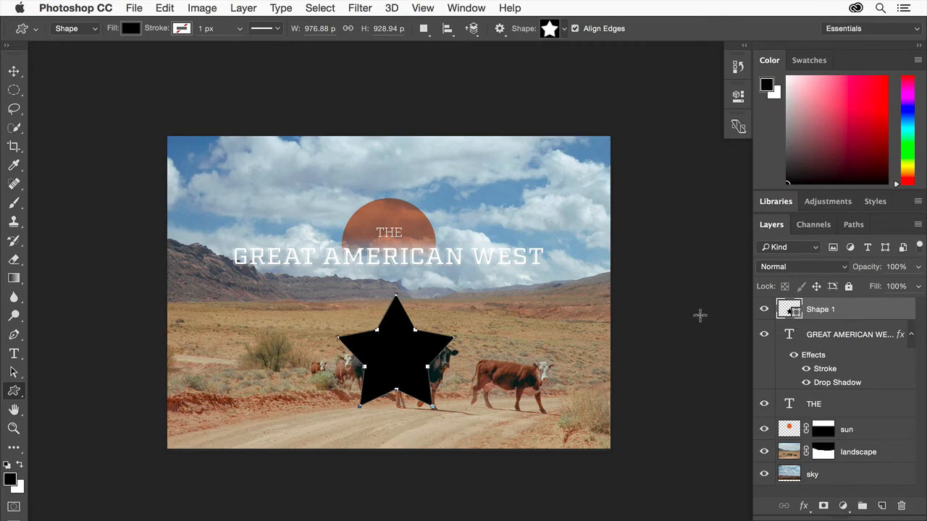
Change the star's fill color to white (ffffff).
double_click(785, 304)
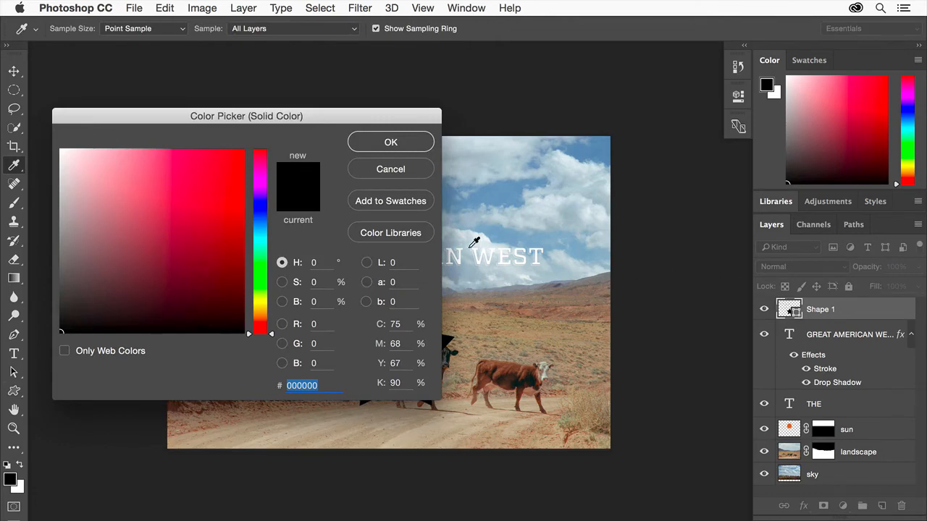
drag(333, 118, 796, 190)
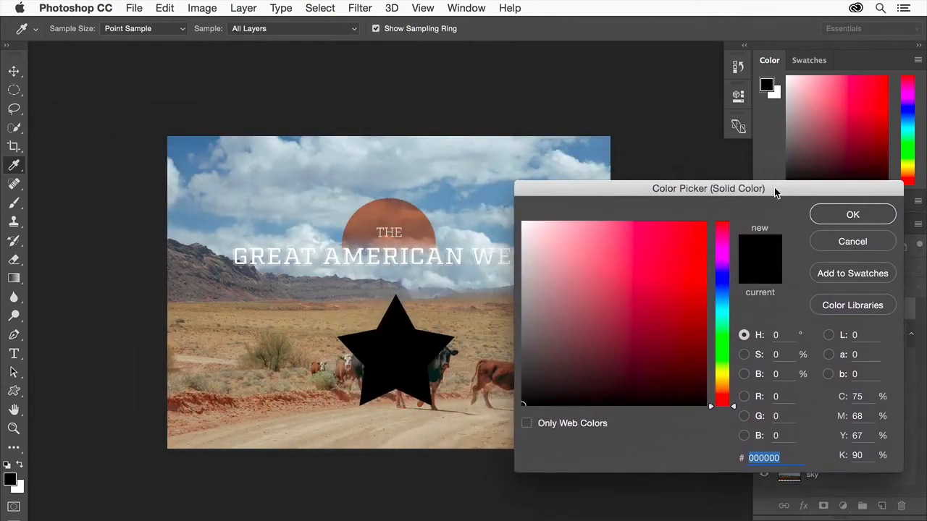
click(688, 248)
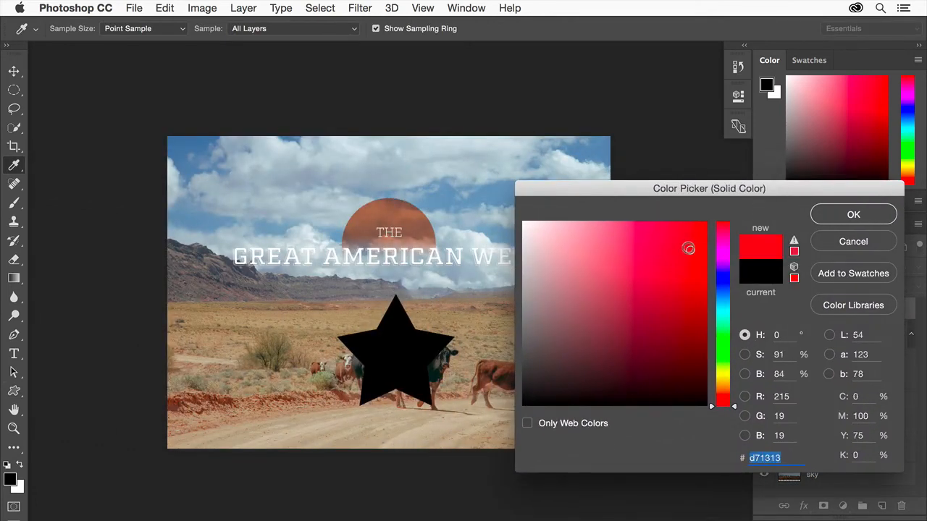
click(723, 285)
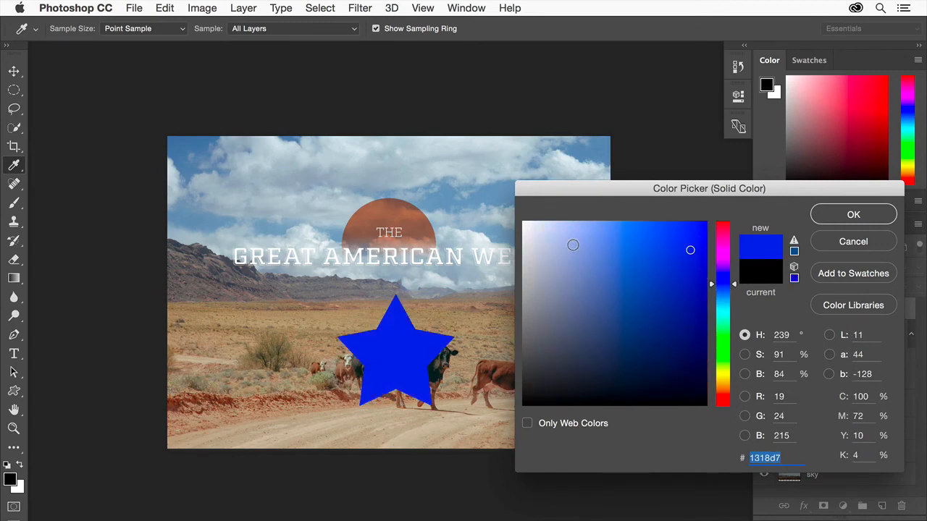
click(575, 247)
drag(538, 234, 511, 214)
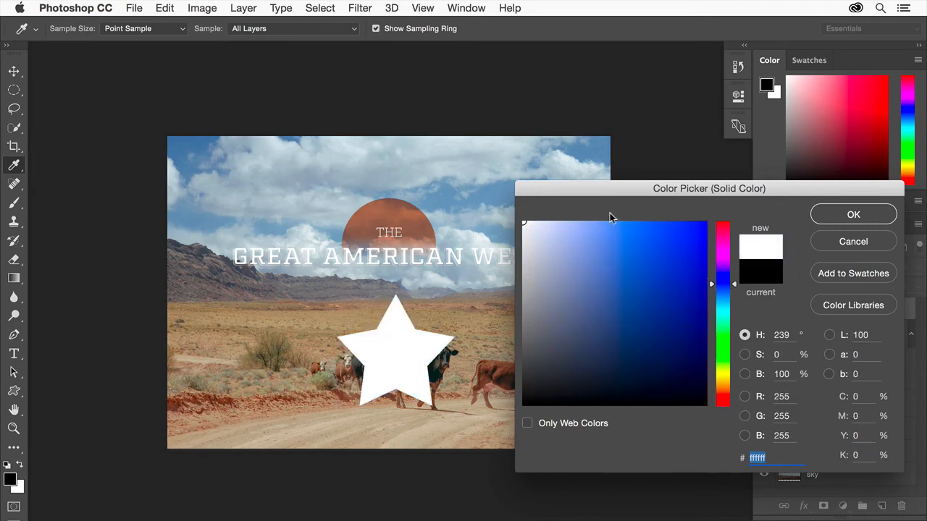
click(853, 214)
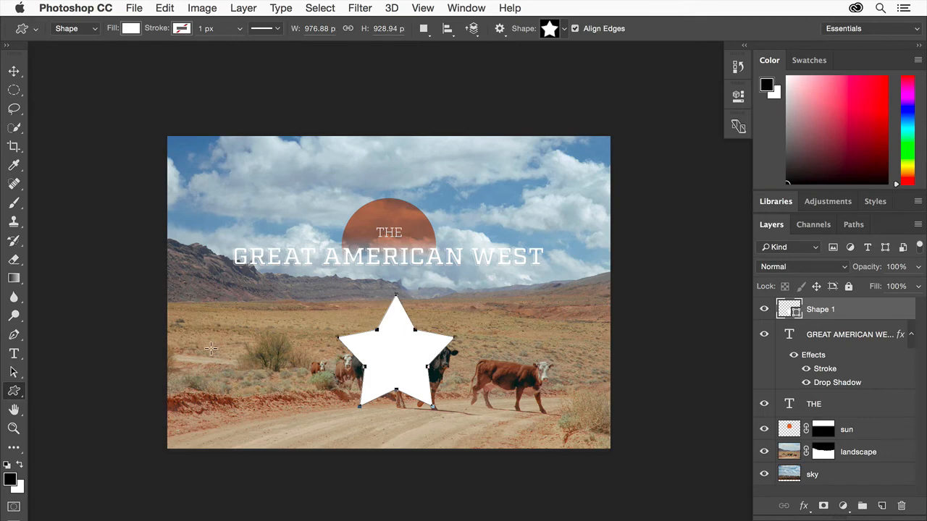
Deselect the star's path with the Direct Selection tool.
click(14, 373)
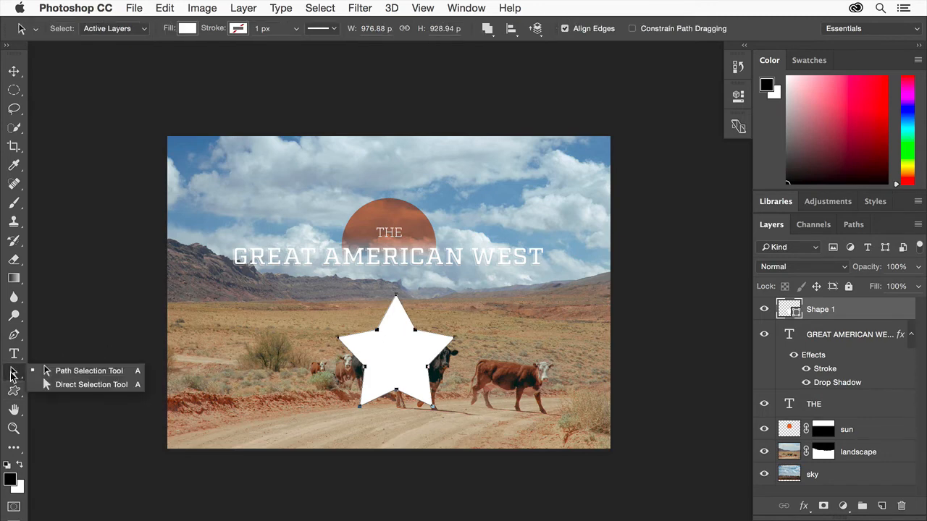
click(113, 386)
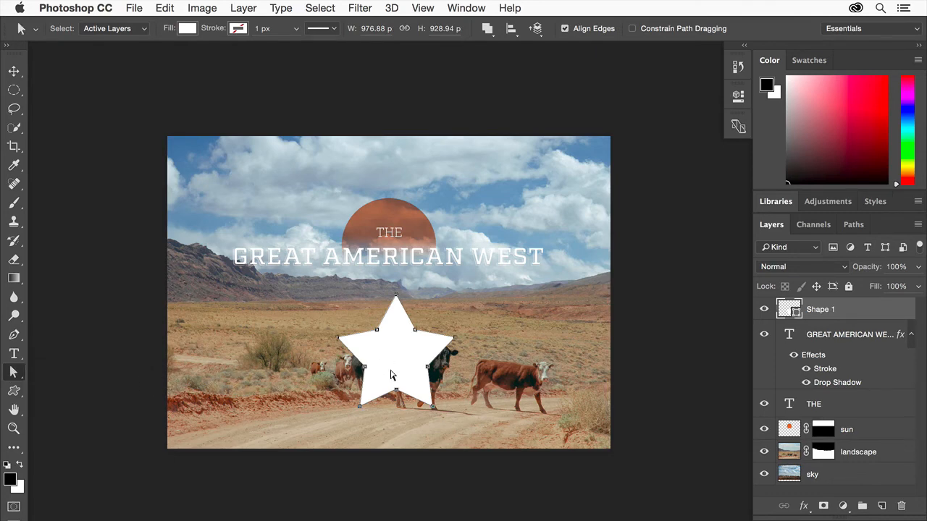
drag(389, 383, 392, 381)
click(389, 414)
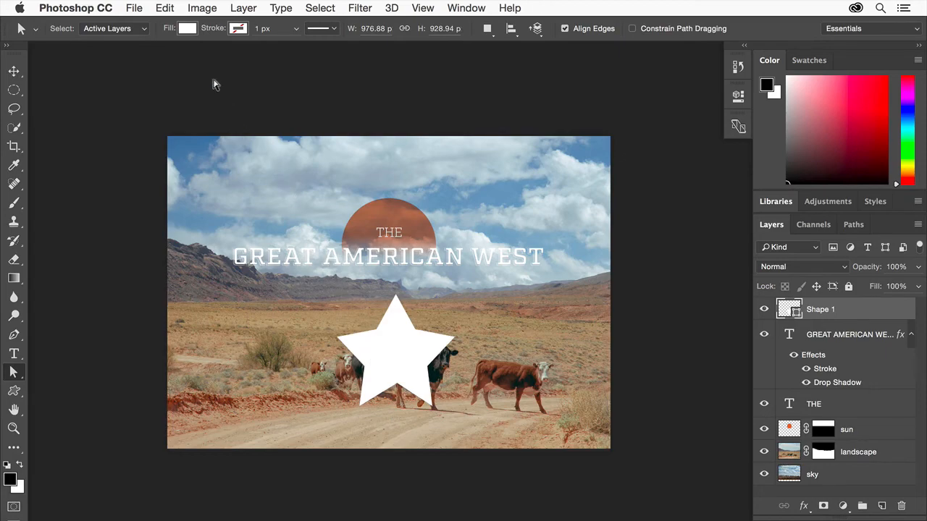
Scale the star down to about 15% of its size with Free Transform and commit the transformation.
click(168, 8)
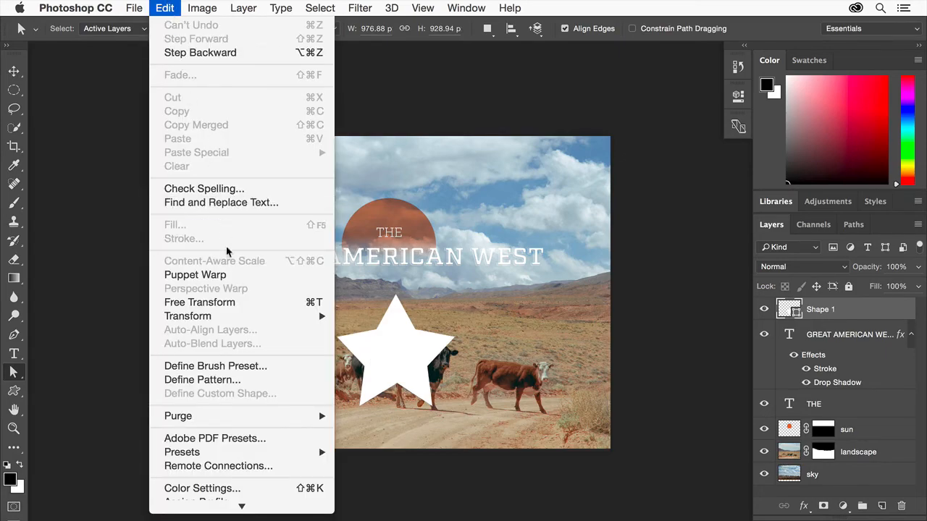
click(227, 303)
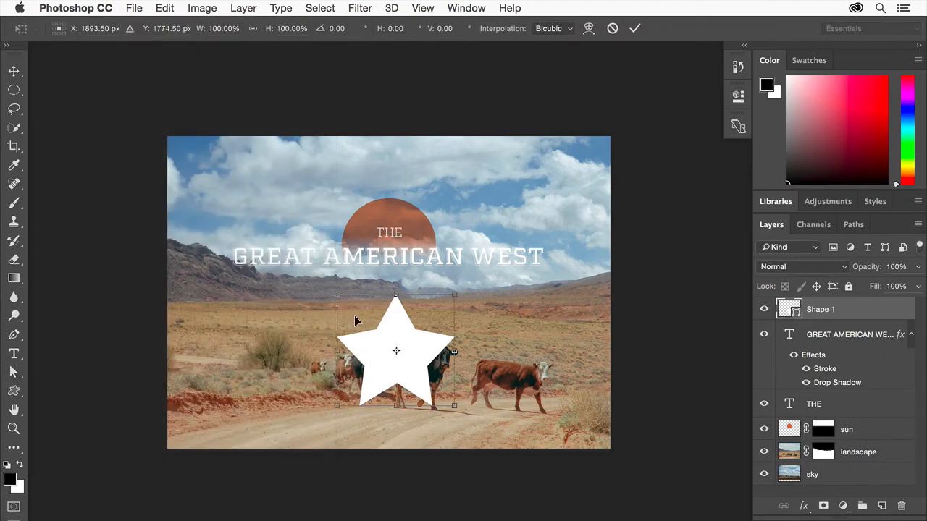
drag(453, 294, 354, 386)
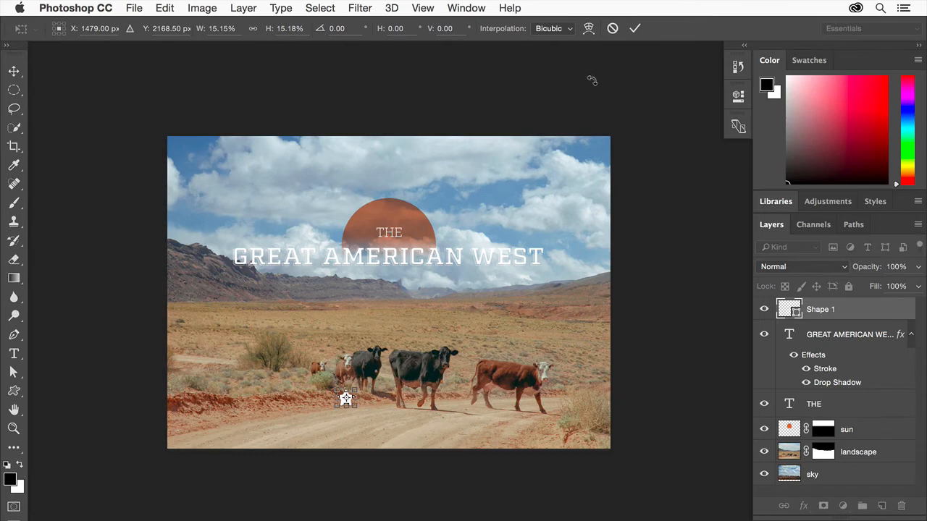
click(635, 29)
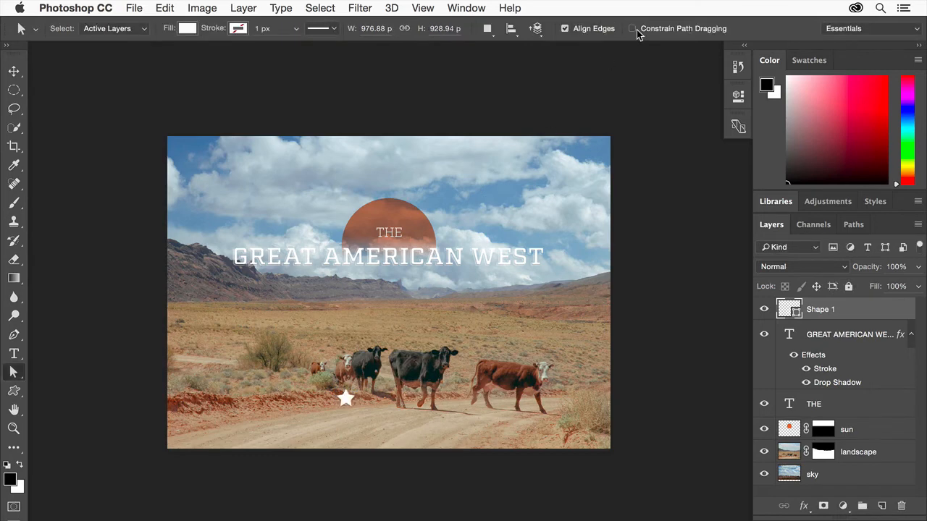
Move the small star just left of the GREAT AMERICAN WEST text, level with its letters.
click(18, 71)
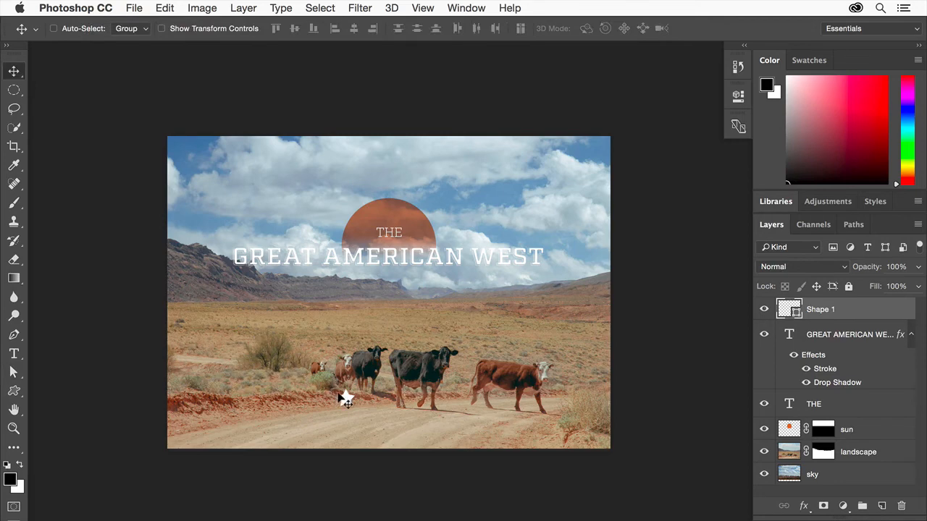
drag(340, 396, 203, 272)
drag(202, 265, 209, 255)
Duplicate the star shape layer within the same document and move the copy just right of the GREAT AMERICAN WEST text.
right_click(842, 312)
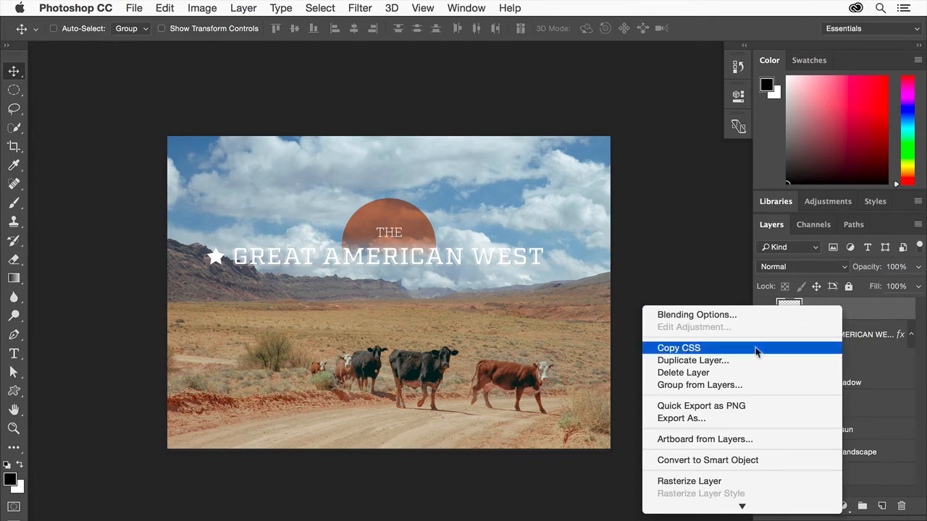
click(732, 361)
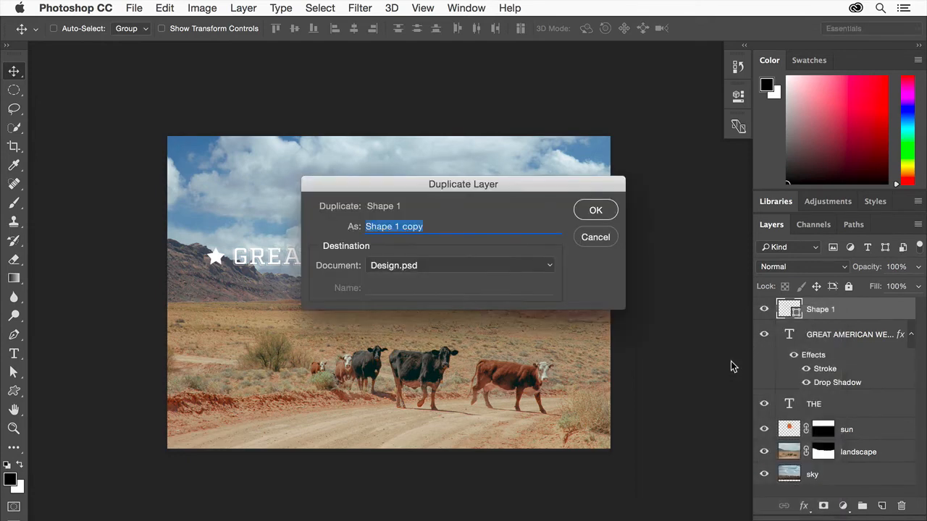
click(597, 211)
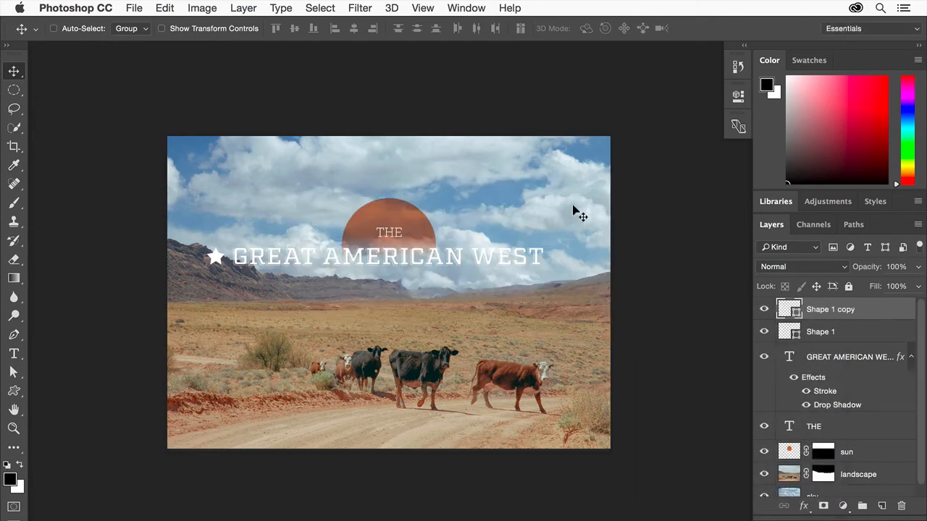
drag(214, 255, 551, 254)
Place desert-logo.ai from the graphic-design-basics folder as a linked smart object, using page 1 cropped to its bounding box.
click(131, 10)
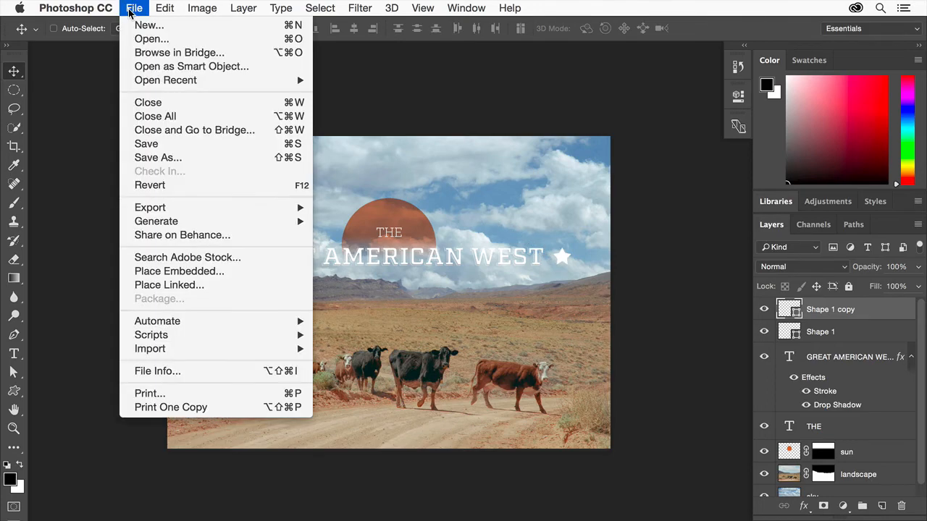
click(179, 288)
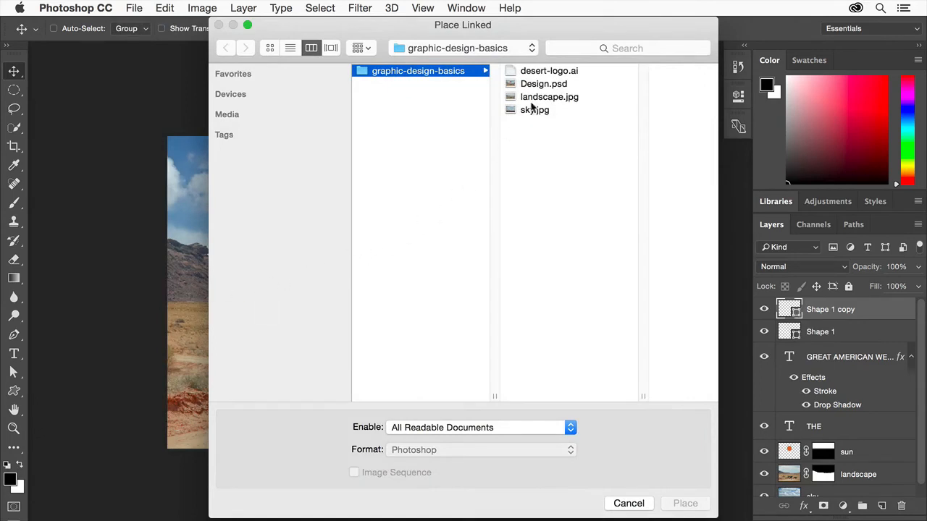
click(558, 71)
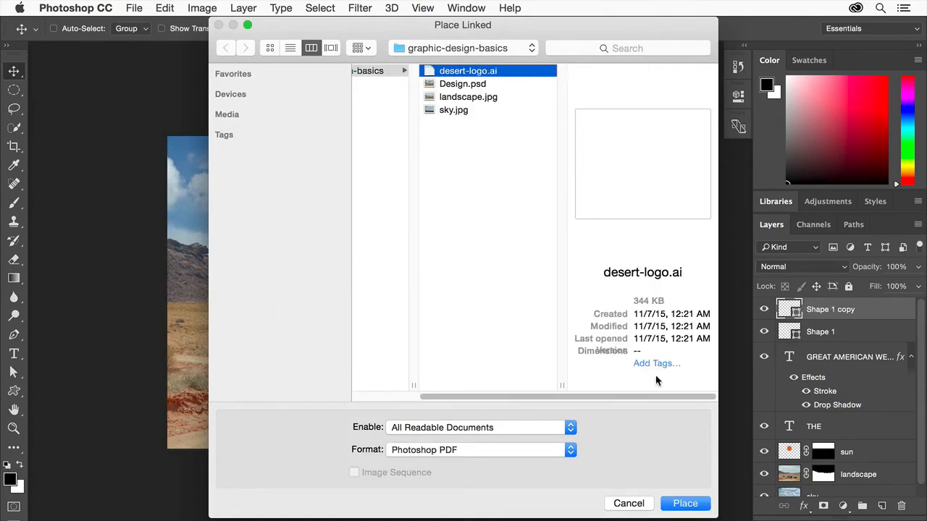
click(676, 507)
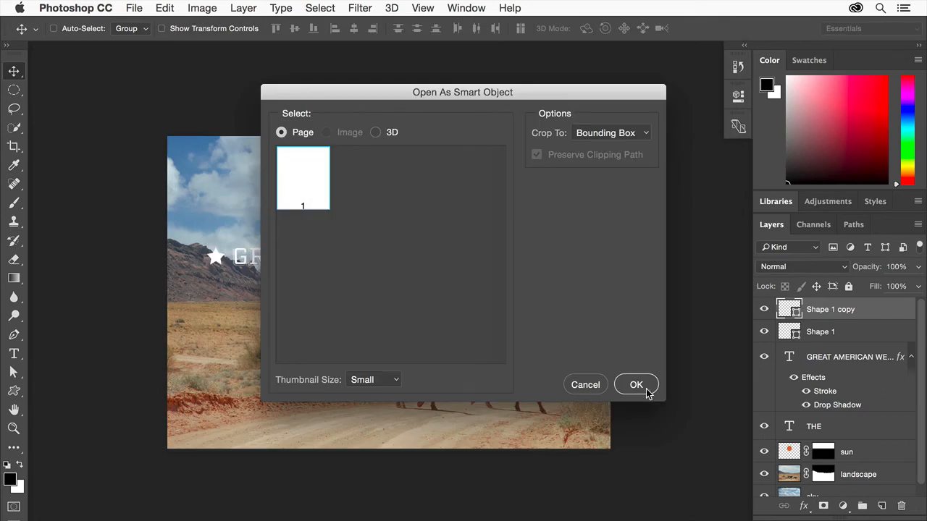
click(638, 385)
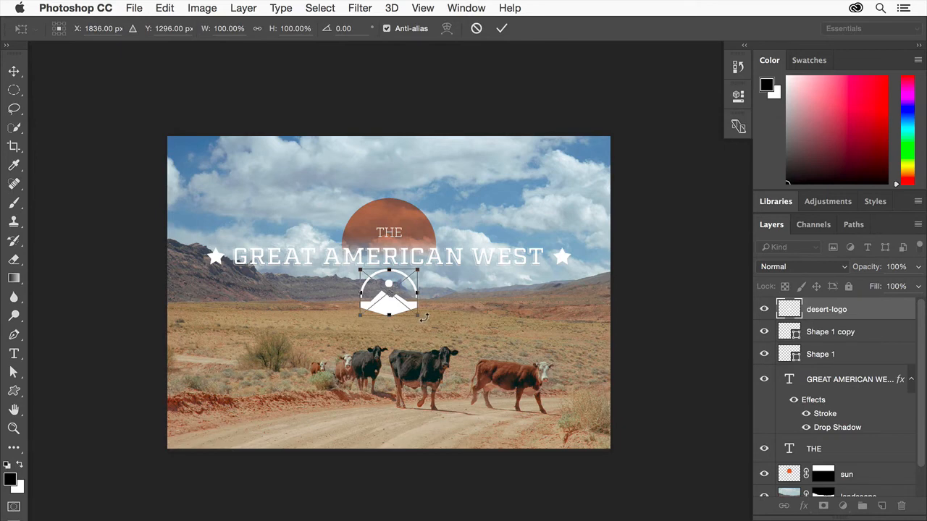
Scale the desert logo down to about 47%, commit the transformation, and move it to the top centre of the image above the sun.
drag(417, 315, 389, 293)
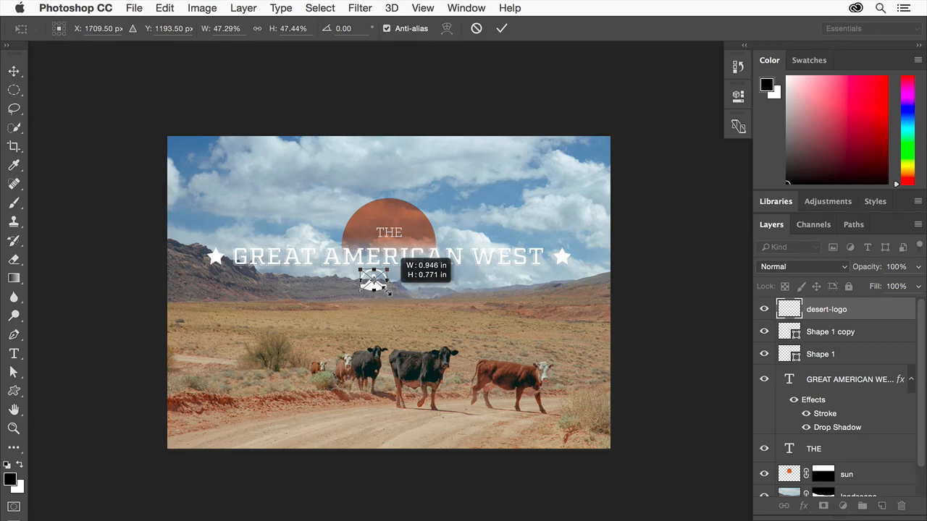
drag(389, 293, 388, 292)
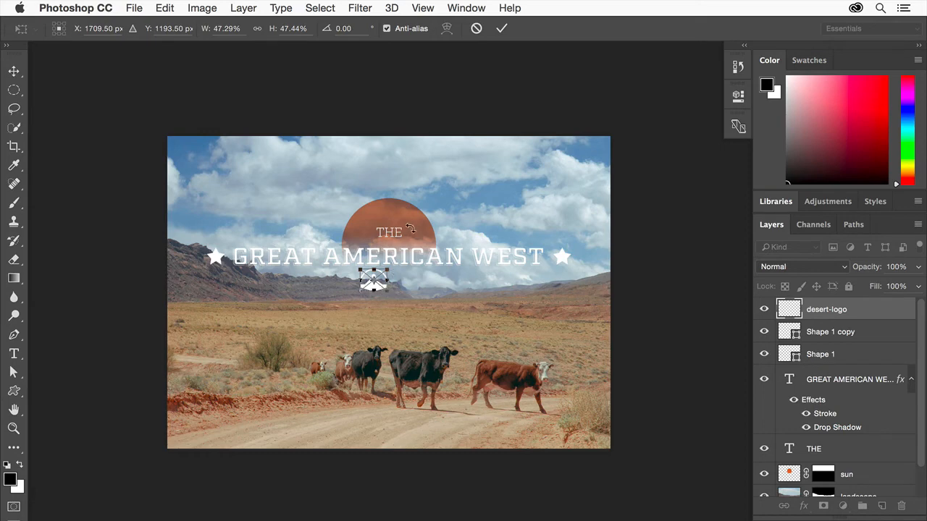
click(499, 29)
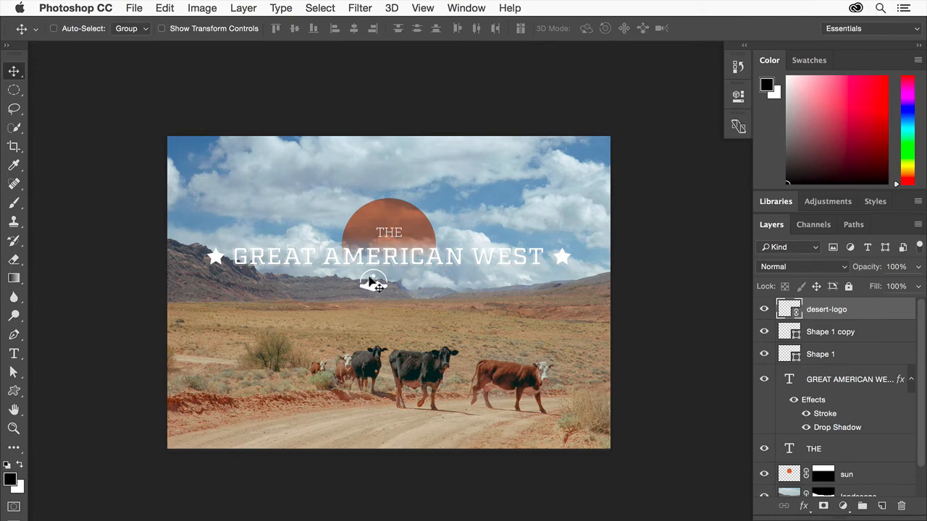
drag(374, 281, 391, 161)
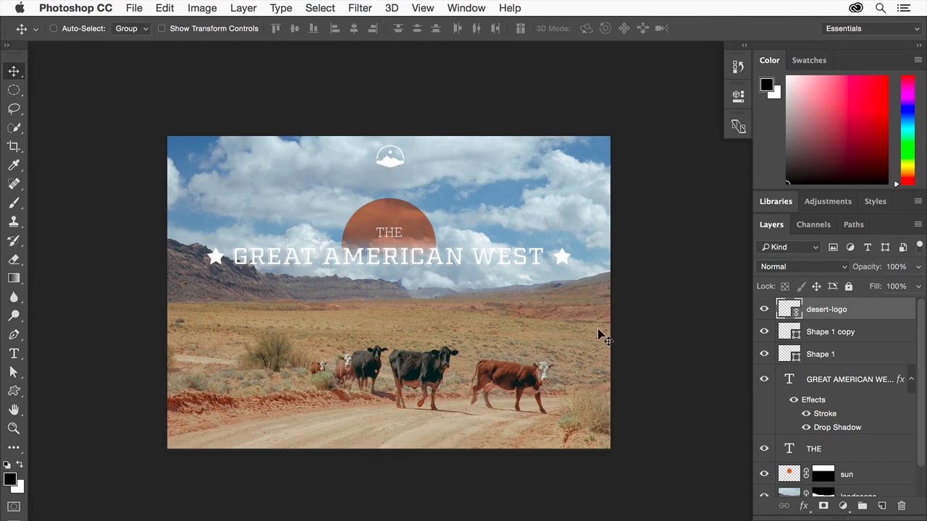
Group both star layers, the two text layers and the sun layer, and move the group down slightly toward the horizon.
click(857, 380)
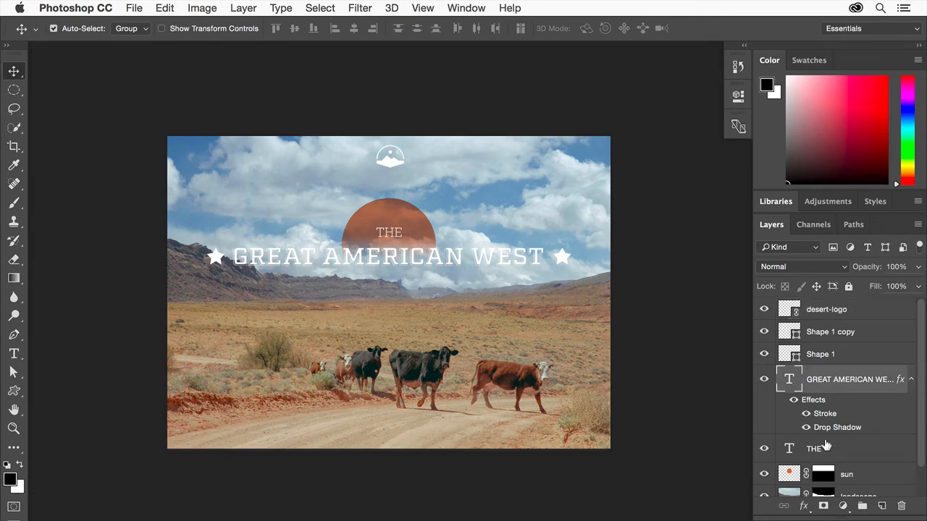
shift+click(822, 446)
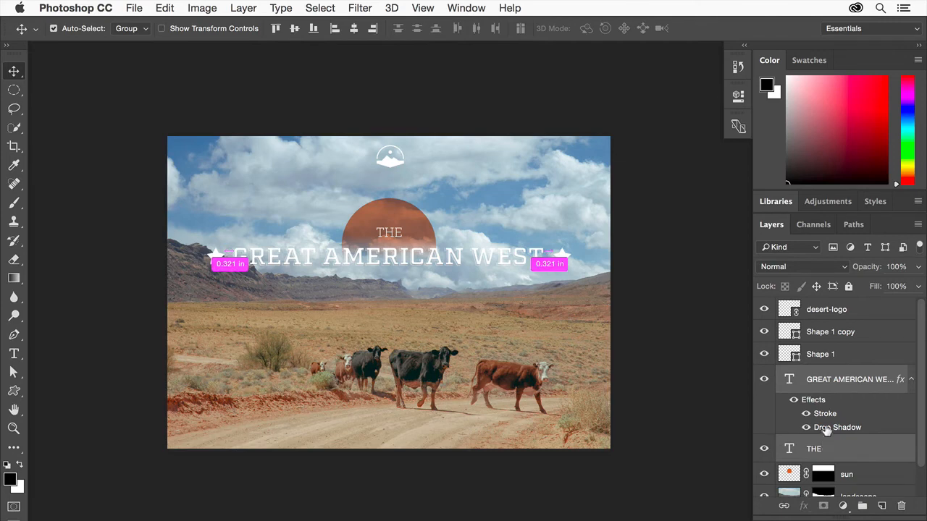
shift+click(838, 352)
shift+click(838, 330)
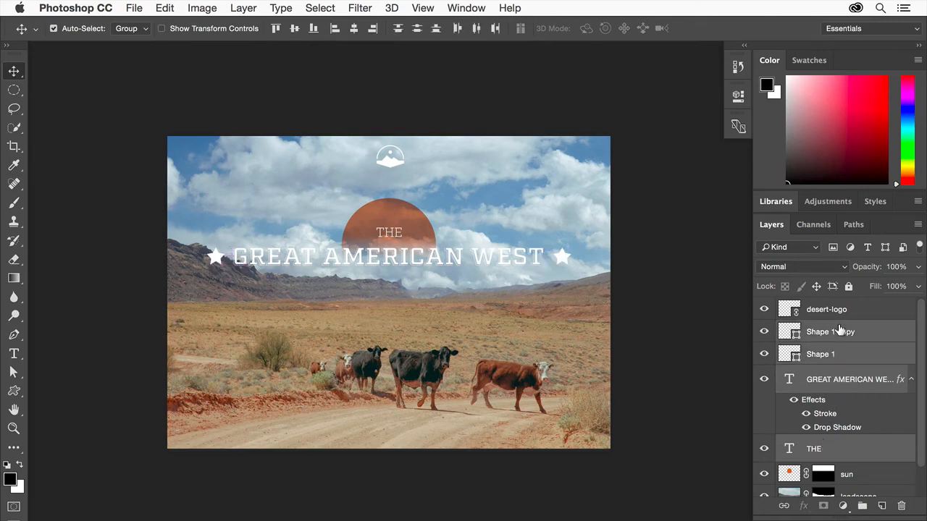
shift+click(864, 474)
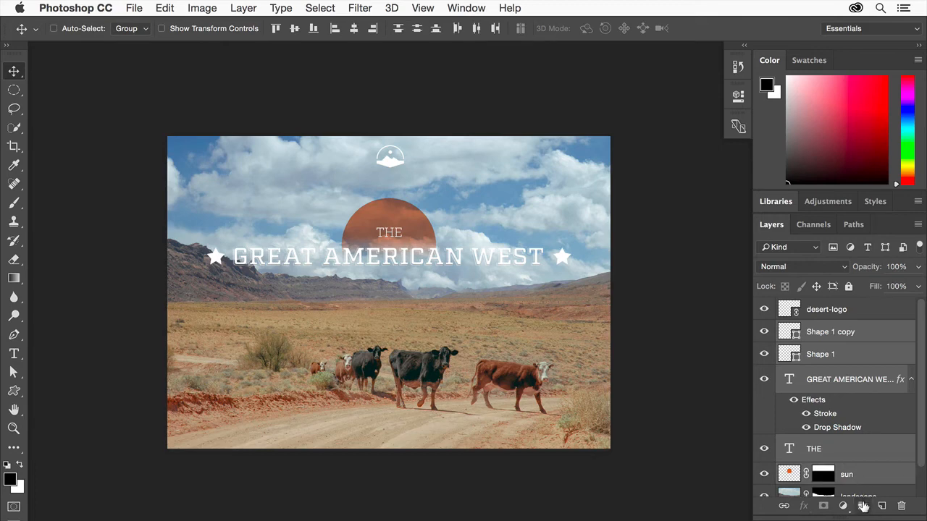
click(863, 507)
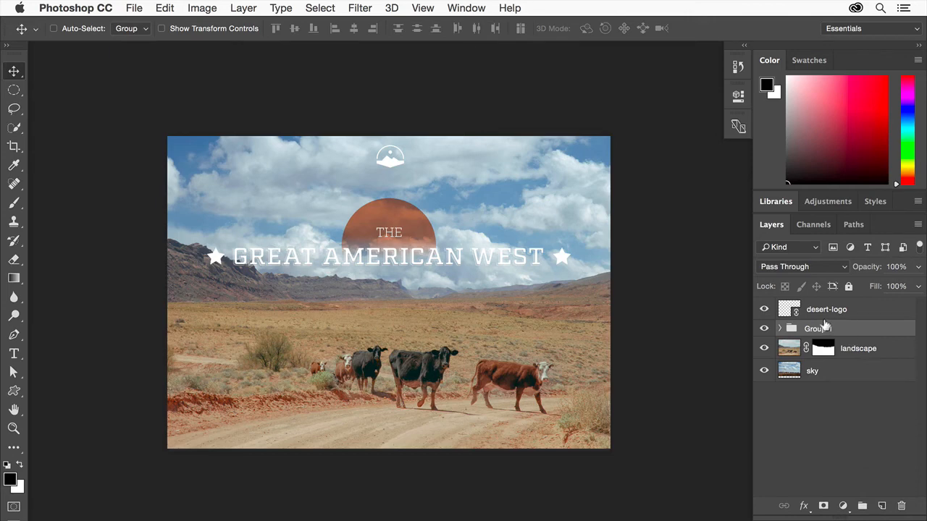
click(779, 329)
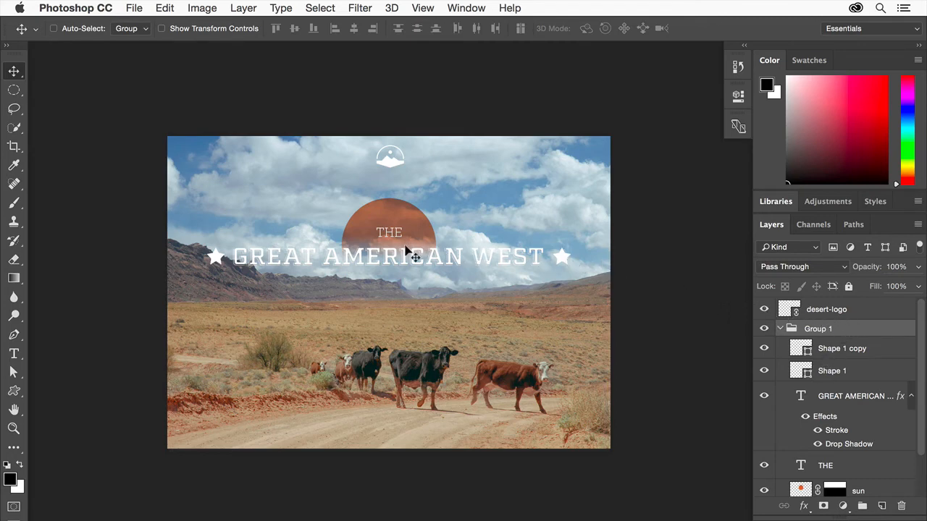
drag(406, 246, 406, 280)
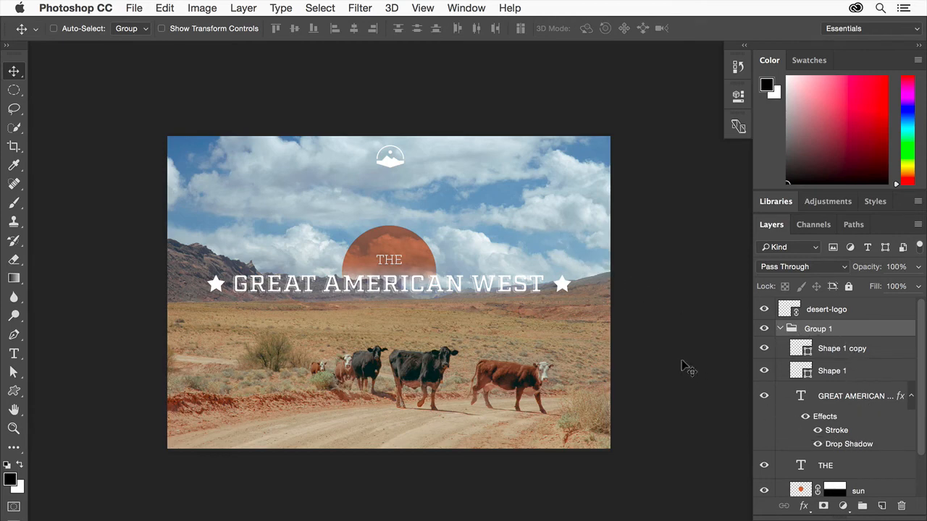
Save the design under the new name Design-complete.psd in Photoshop format with Layers and Maximize Compatibility enabled.
click(137, 10)
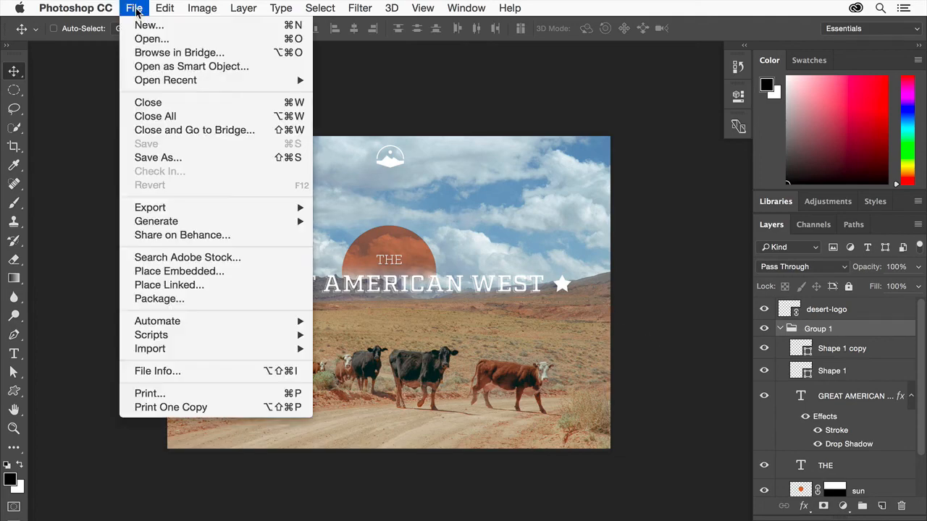
click(148, 158)
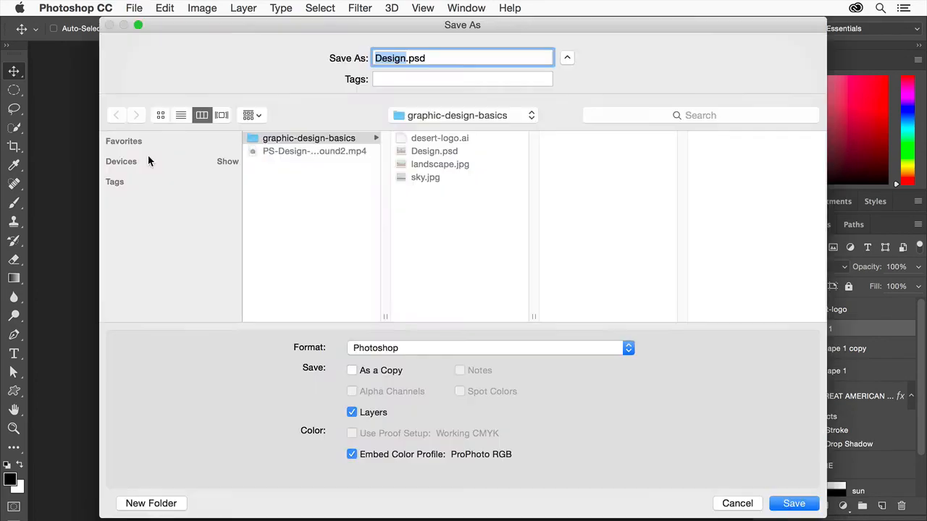
key(Right)
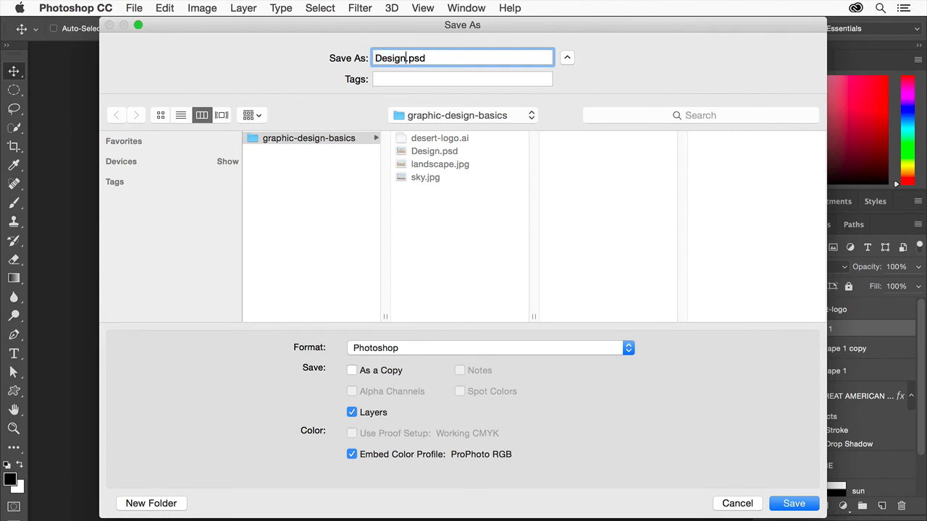
text(-complete)
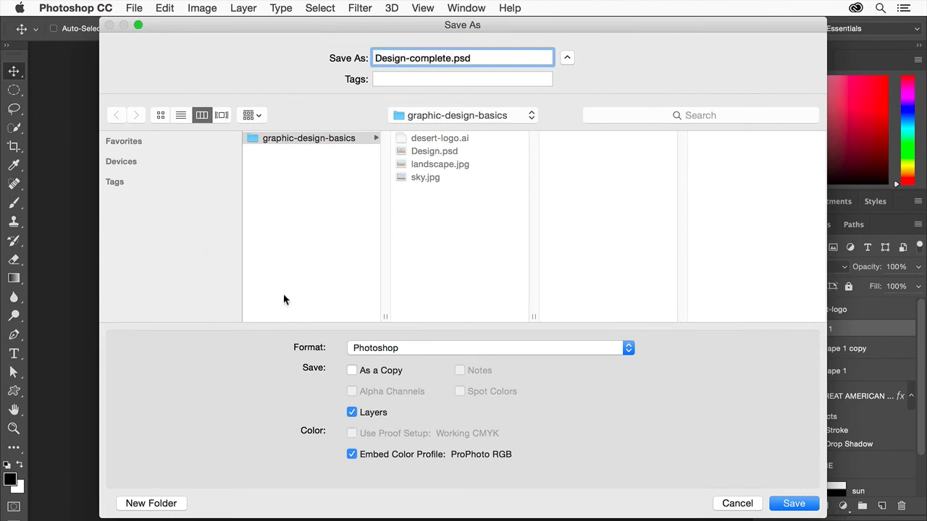
click(454, 350)
click(455, 351)
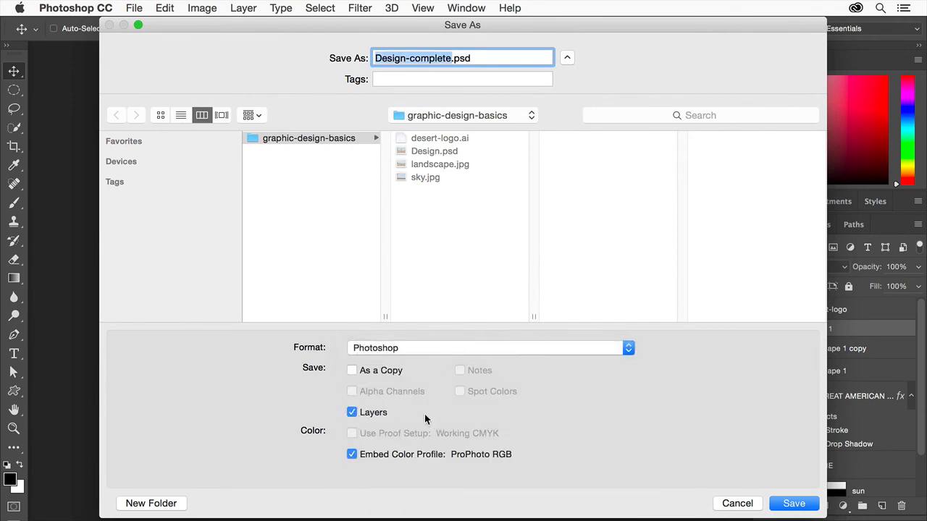
click(795, 504)
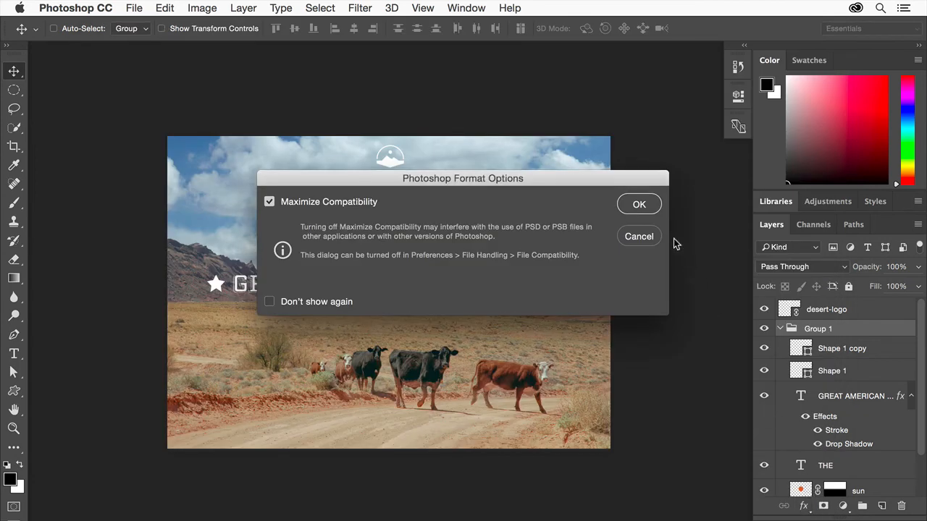
click(639, 205)
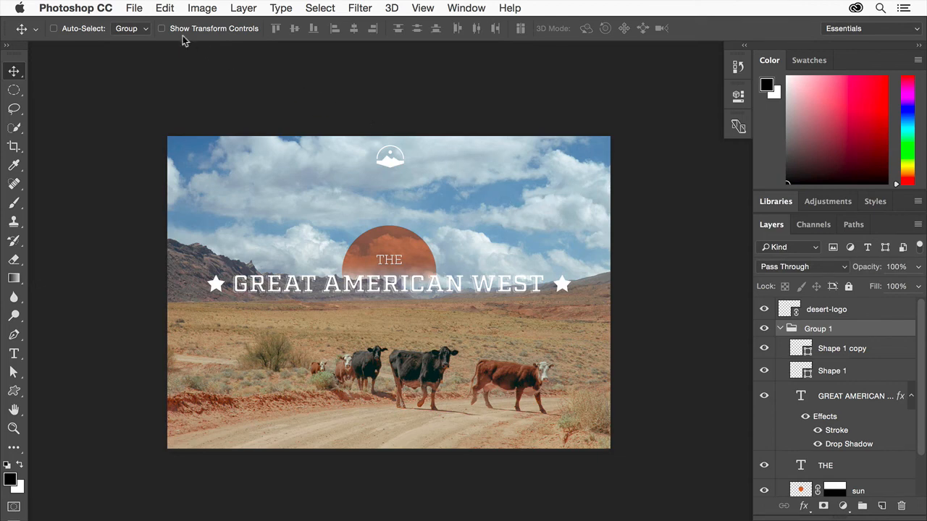
Save the design as Design-complete.pdf in Photoshop PDF format with the High Quality Print preset and Photoshop editing capabilities preserved.
click(136, 12)
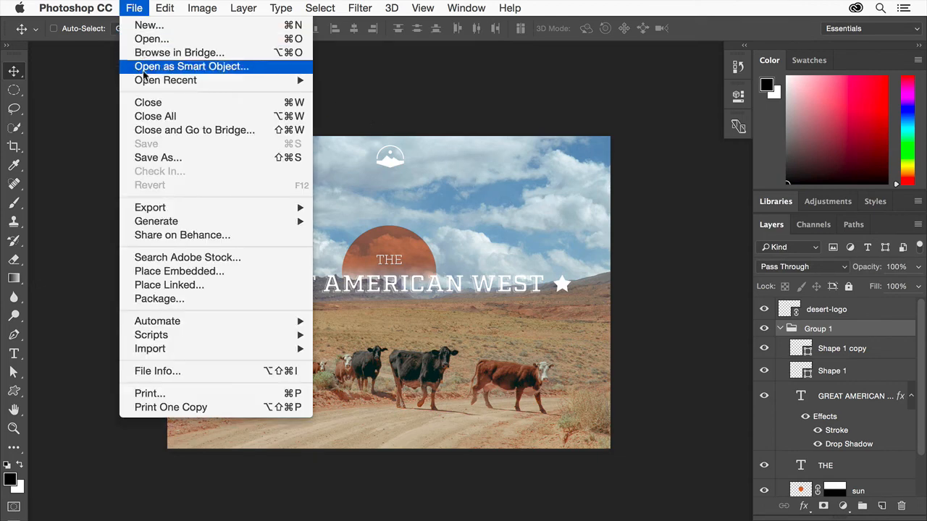
click(148, 156)
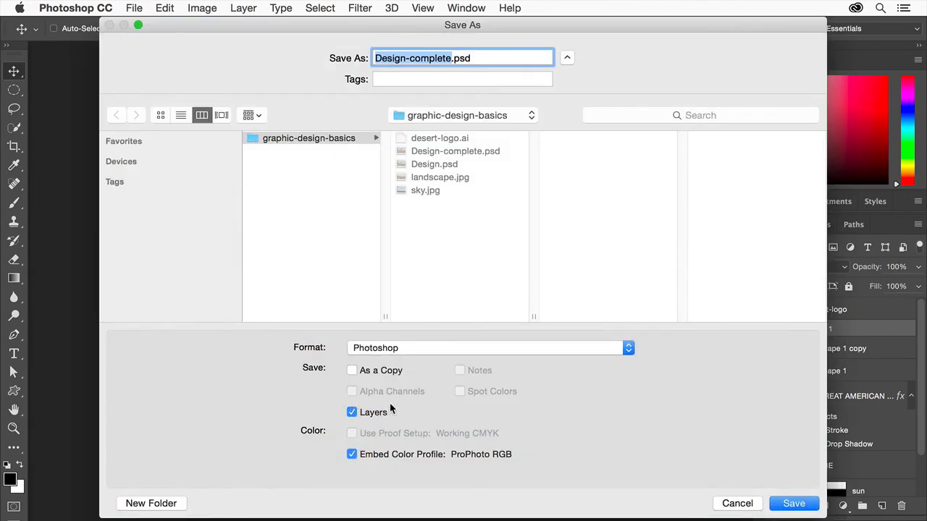
click(465, 354)
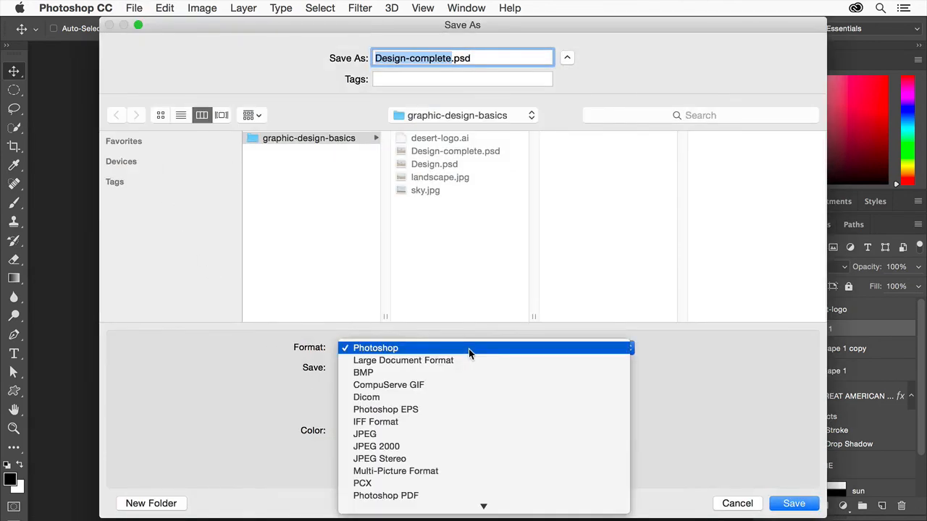
click(425, 499)
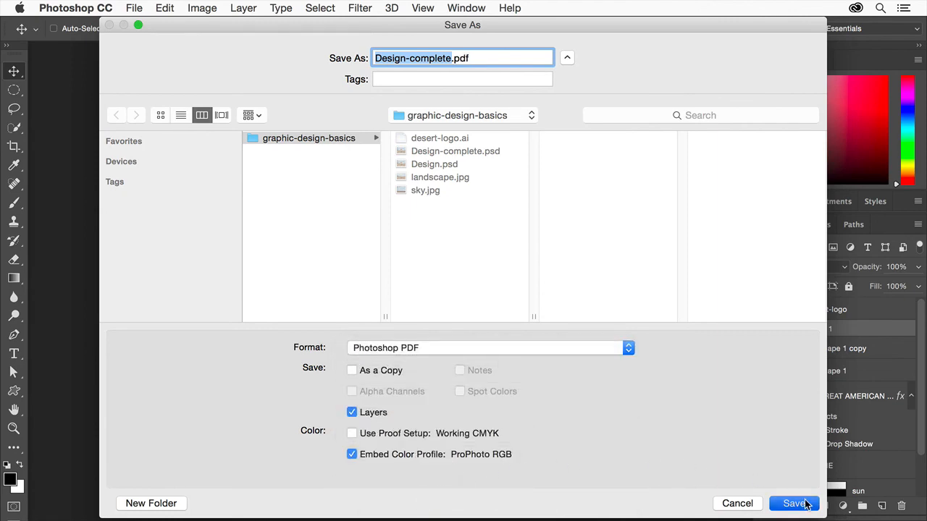
click(793, 504)
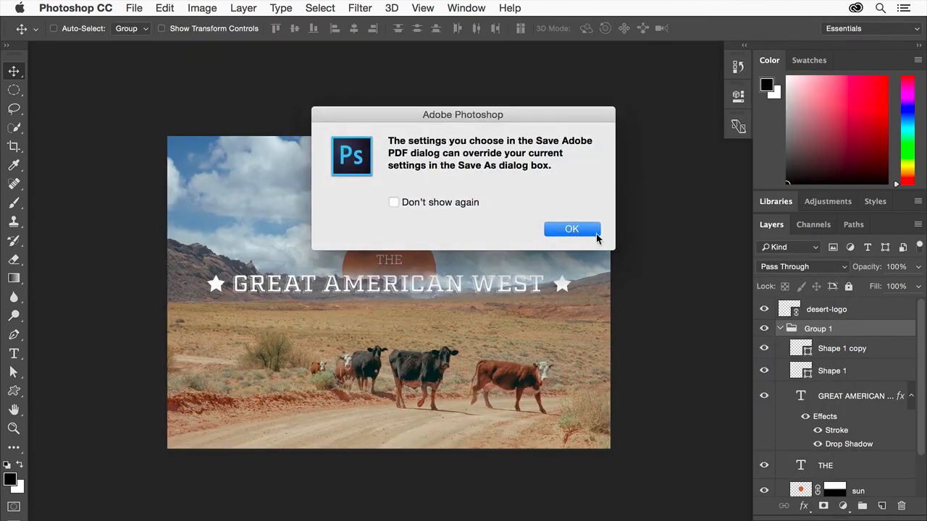
click(590, 232)
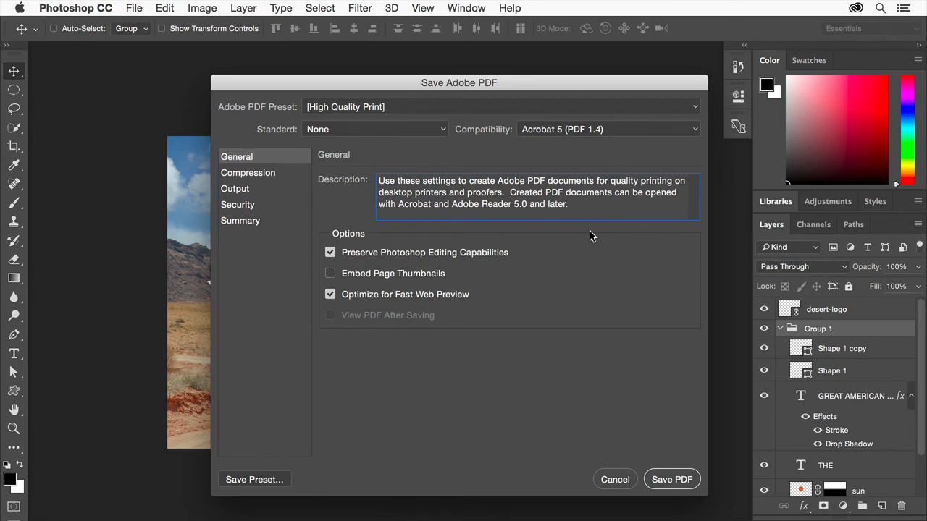
click(677, 481)
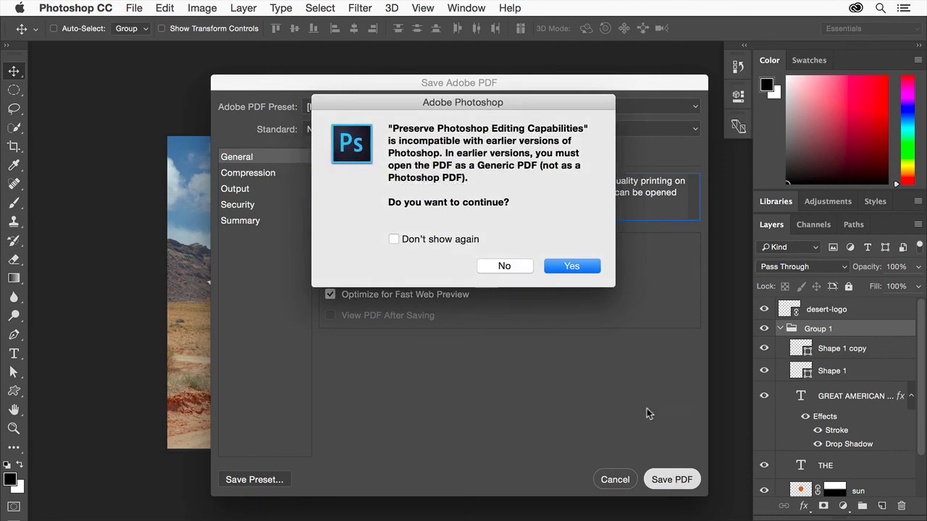
click(572, 267)
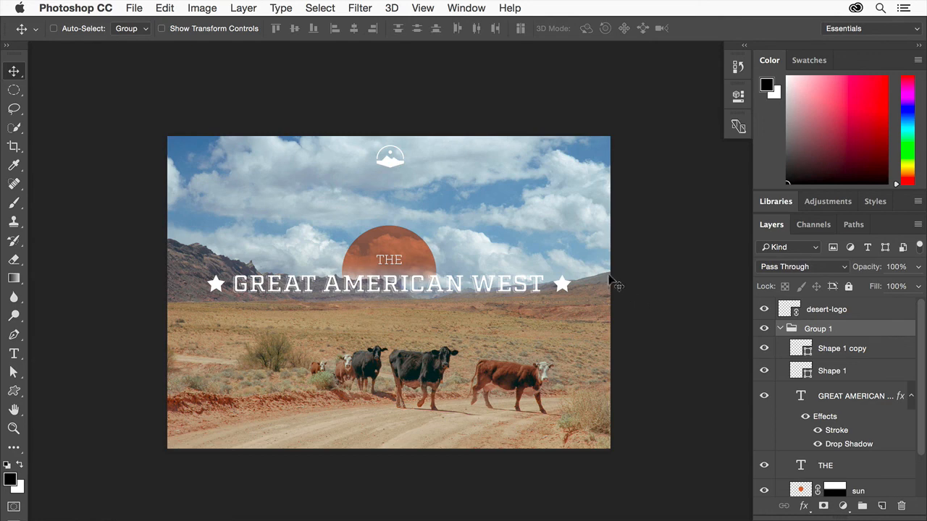
Export the whole Design-complete image as a JPG at 100% quality, full 3672 x 2592 px size and converted to sRGB.
click(134, 10)
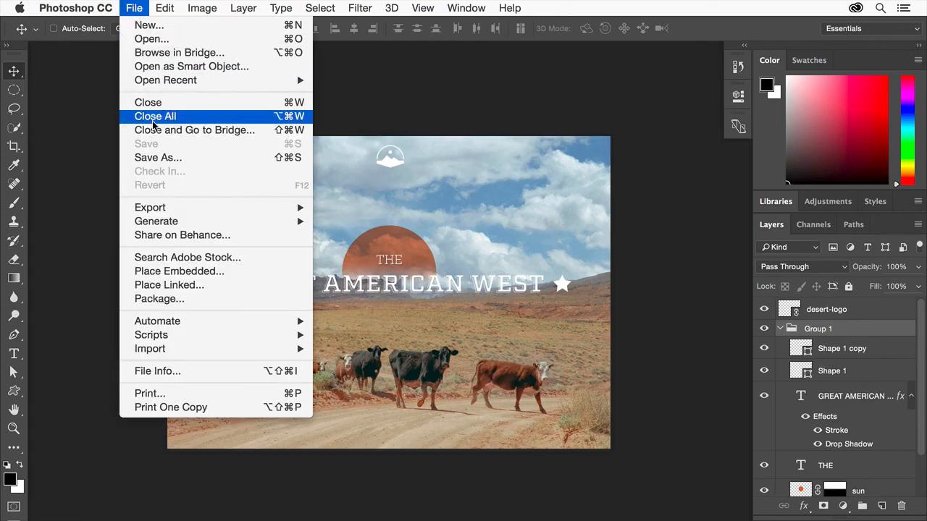
mouse_move(203, 207)
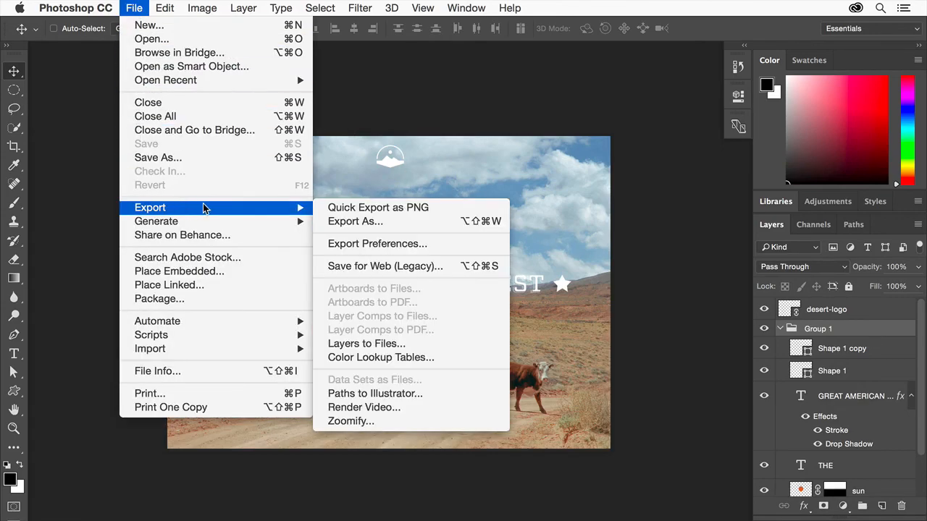
click(355, 221)
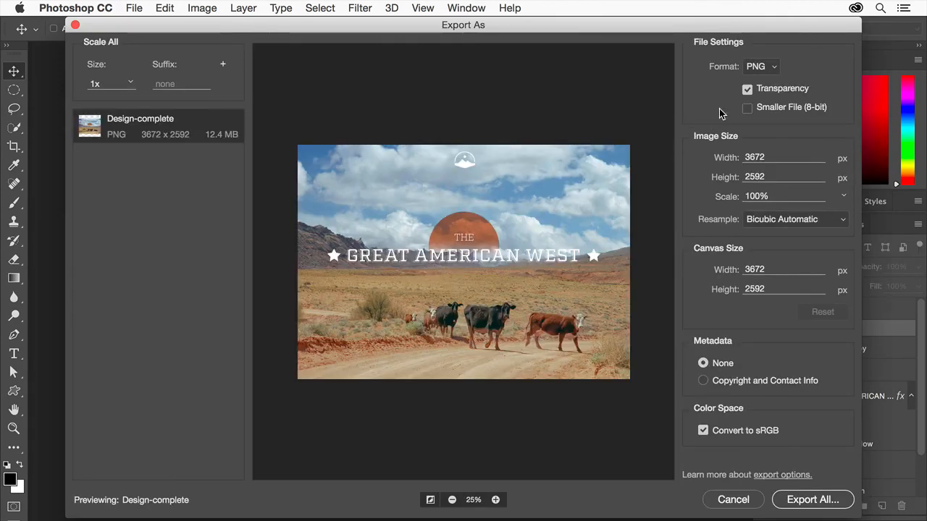
click(772, 68)
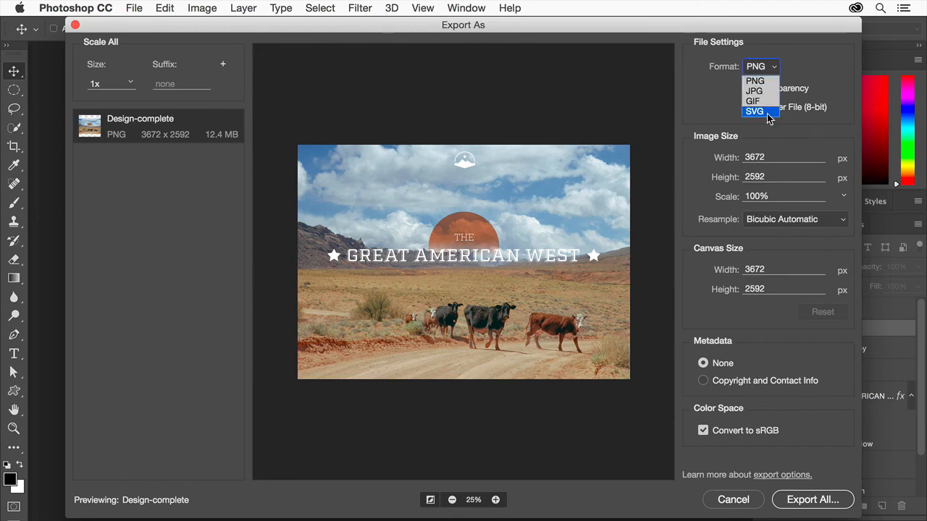
click(796, 69)
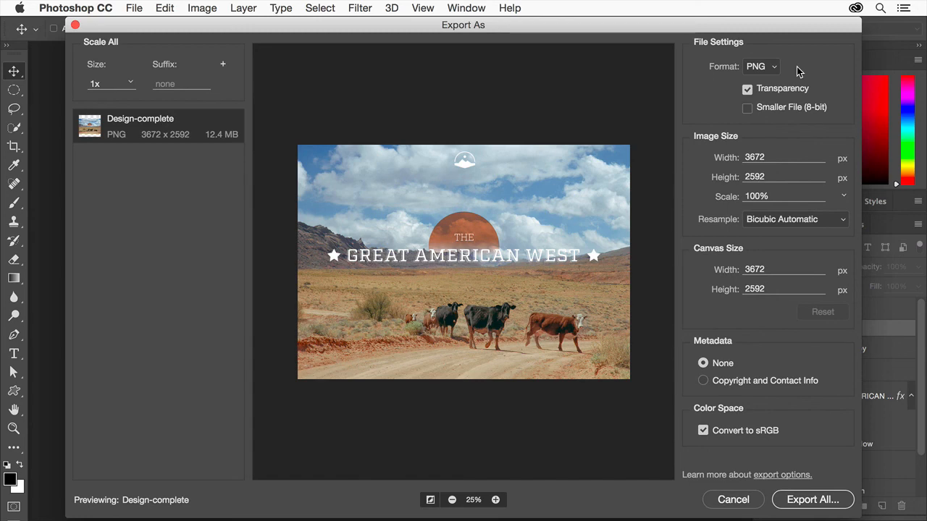
click(773, 68)
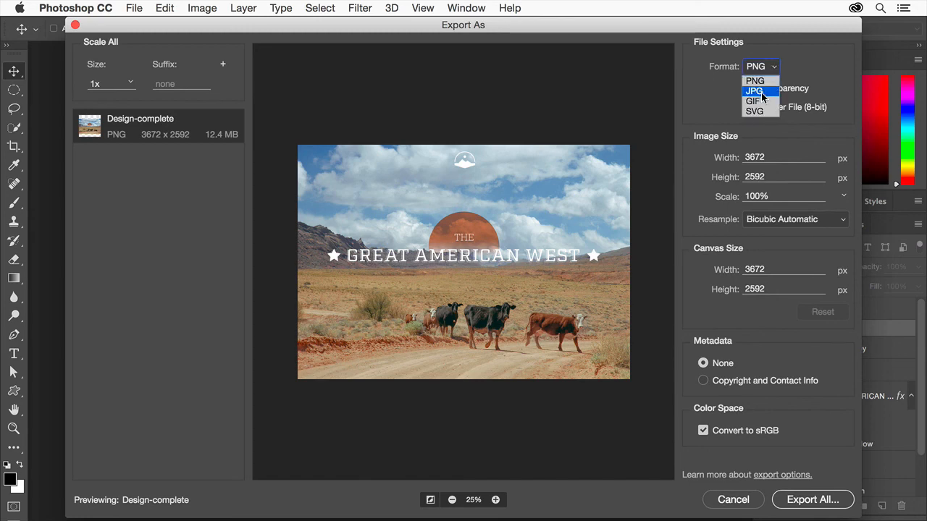
click(761, 97)
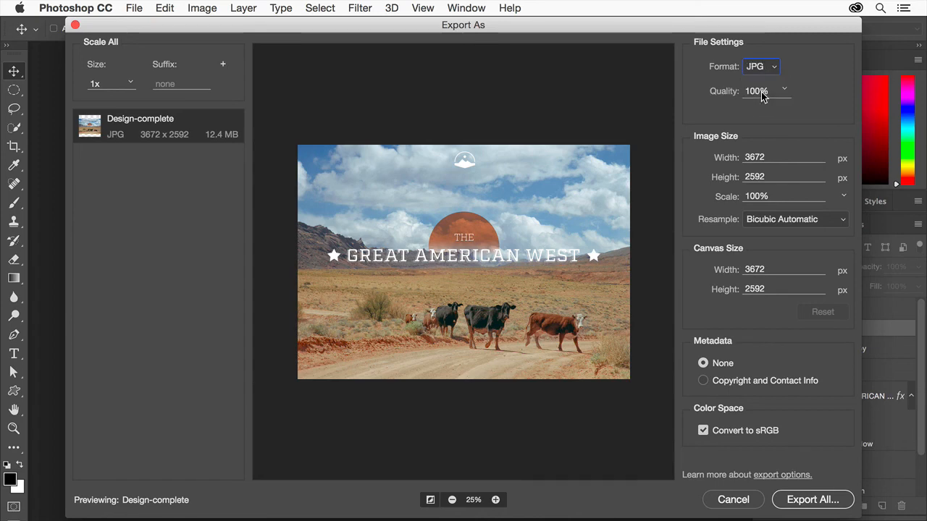
click(784, 90)
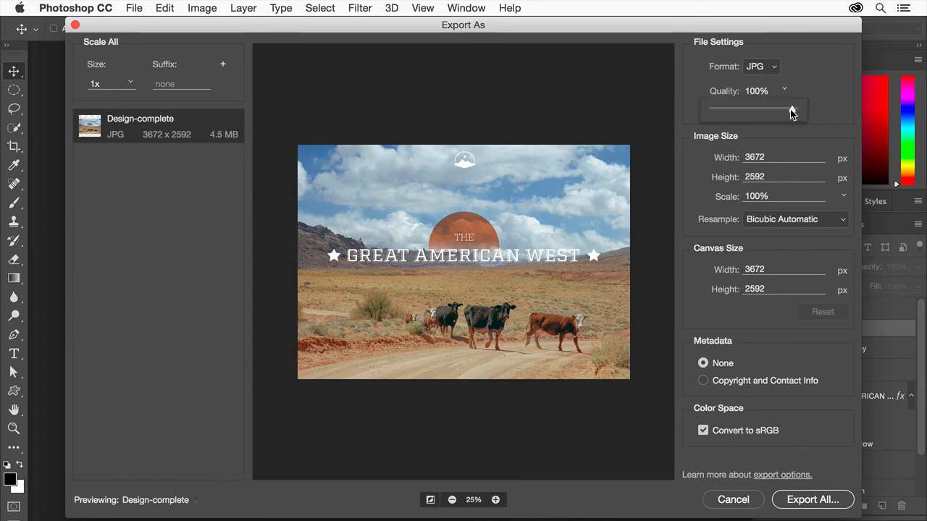
click(811, 68)
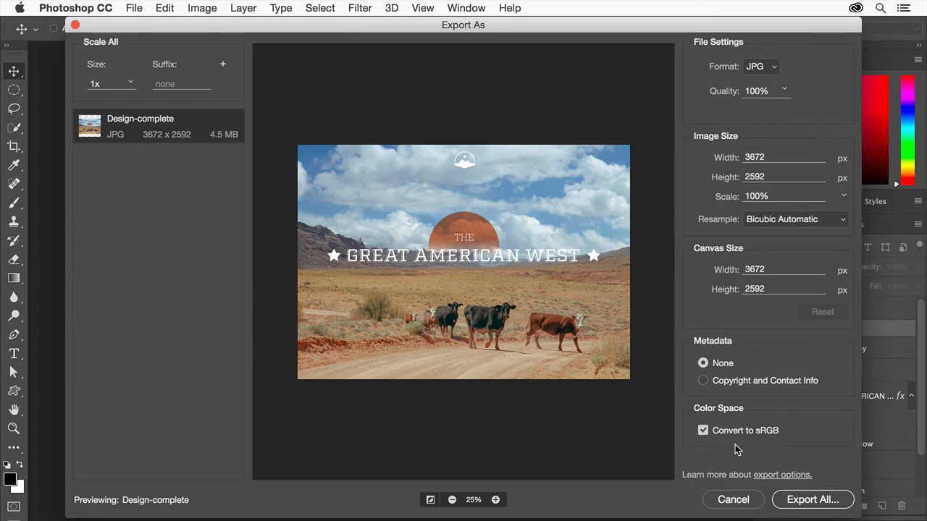
click(835, 501)
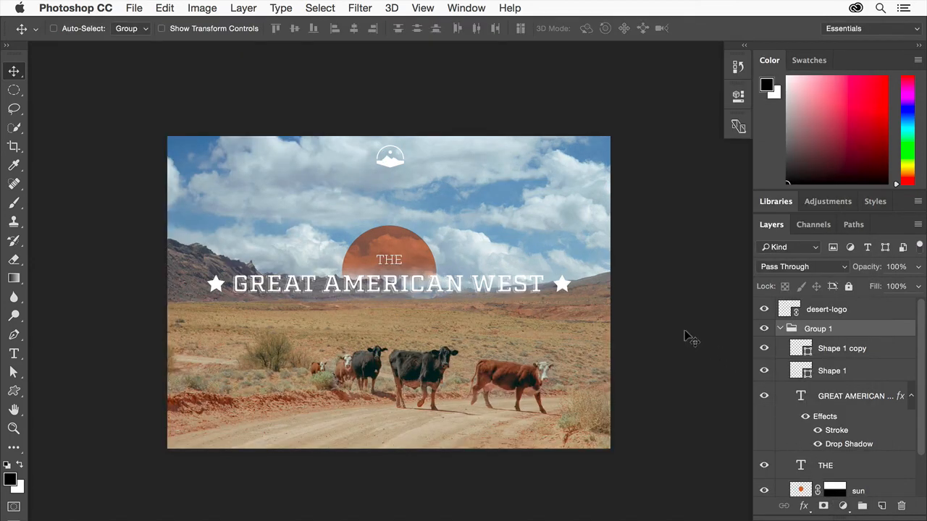
Export only the desert-logo layer as an SVG file at 100% scale with no metadata.
click(856, 310)
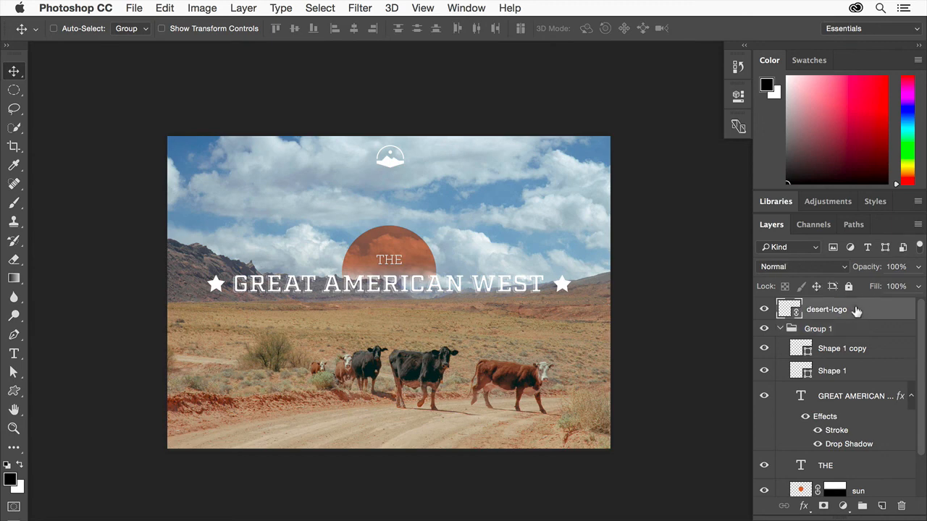
right_click(856, 310)
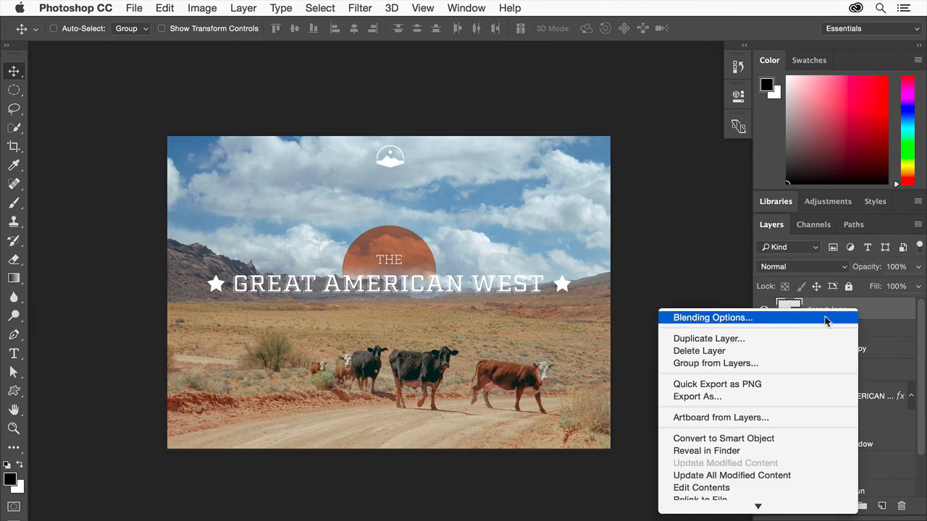
click(725, 397)
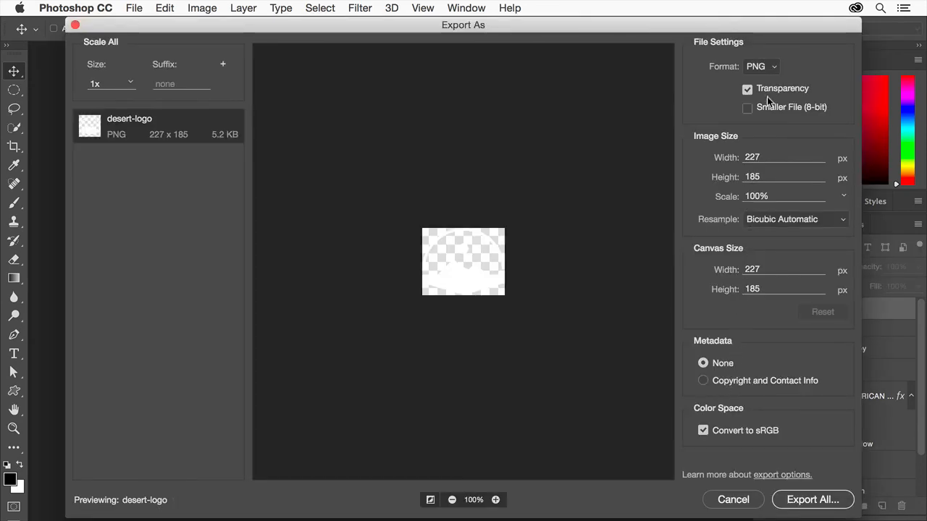
click(769, 67)
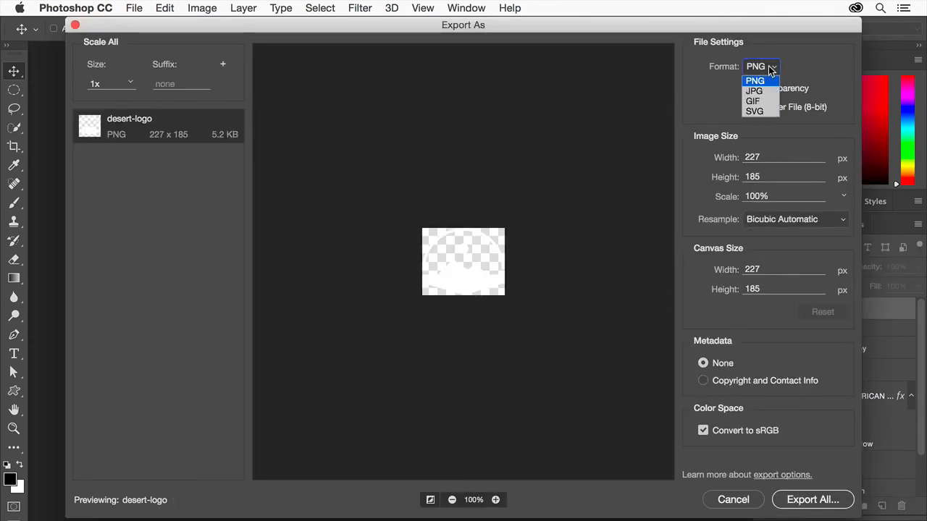
click(759, 113)
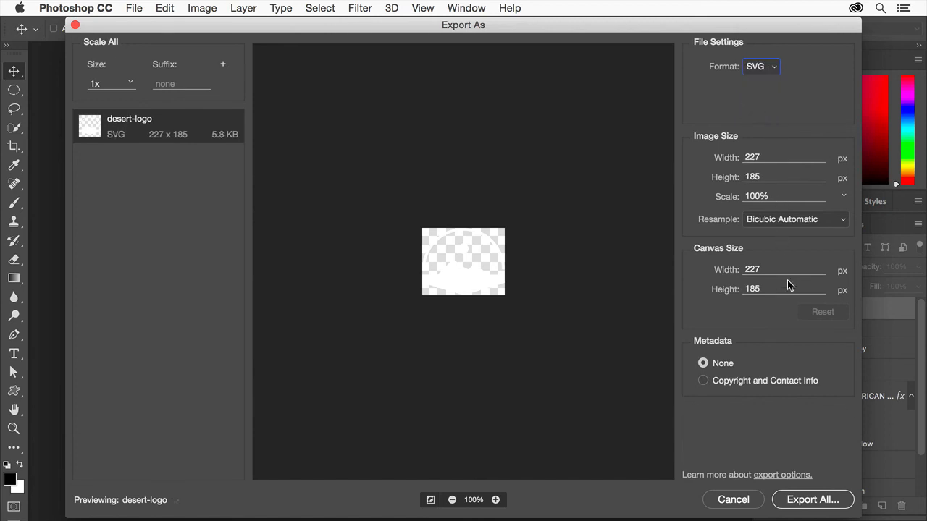
click(812, 500)
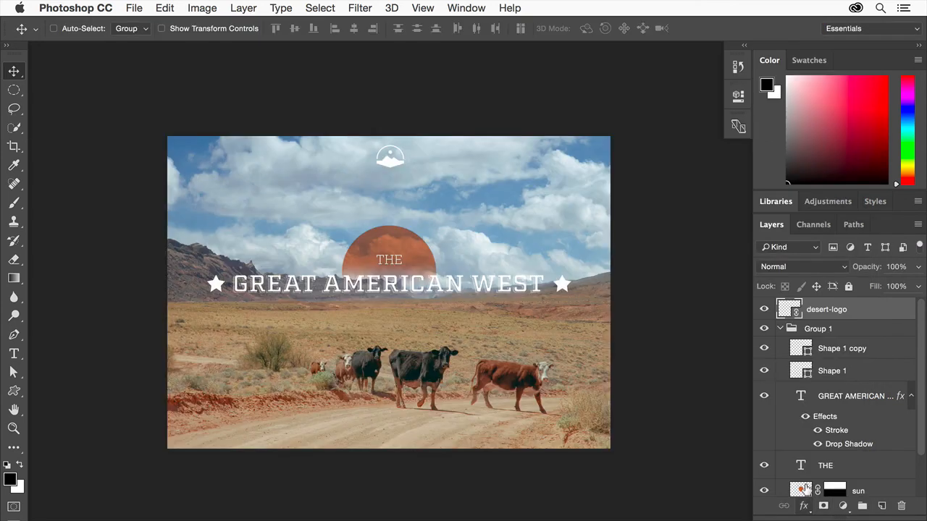